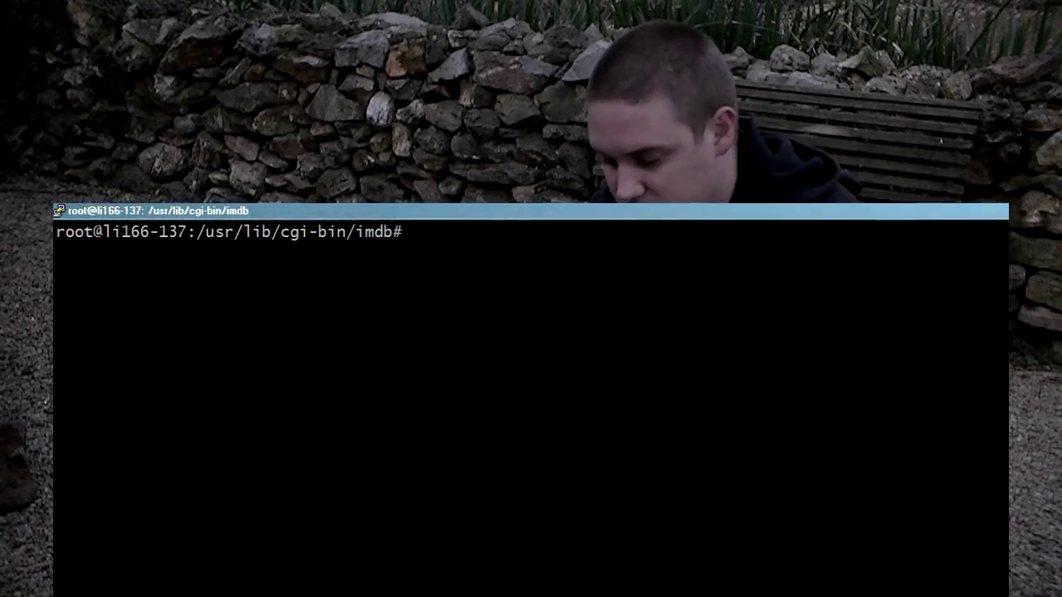
Step: List the imdb cgi-bin transform scripts with ls, then in detail with ls -lisa
{"action": "type", "text": "ls"}
{"action": "key", "text": "Return"}
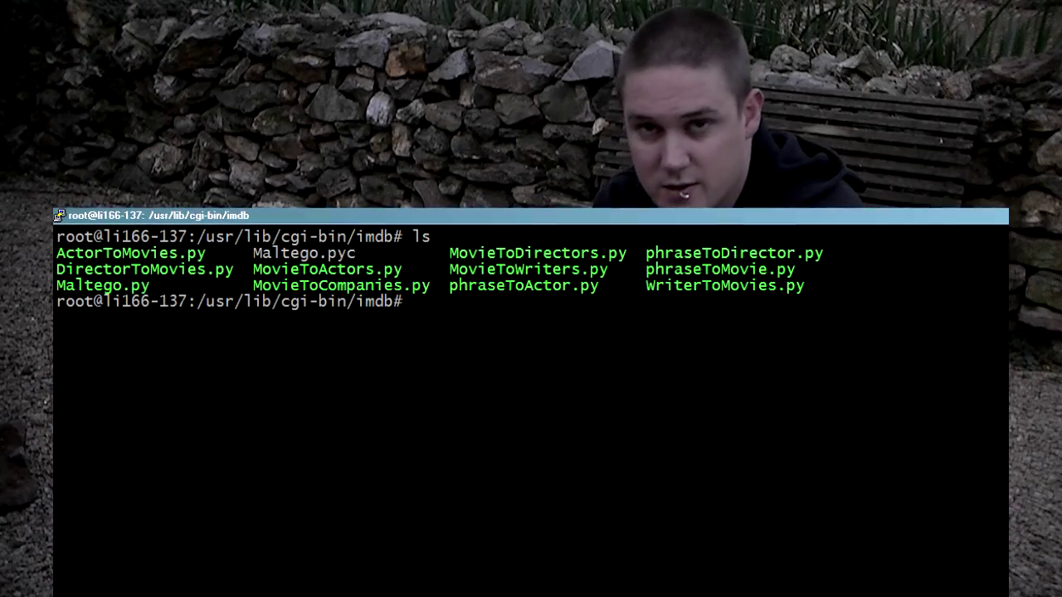
{"action": "type", "text": "ls -lisa"}
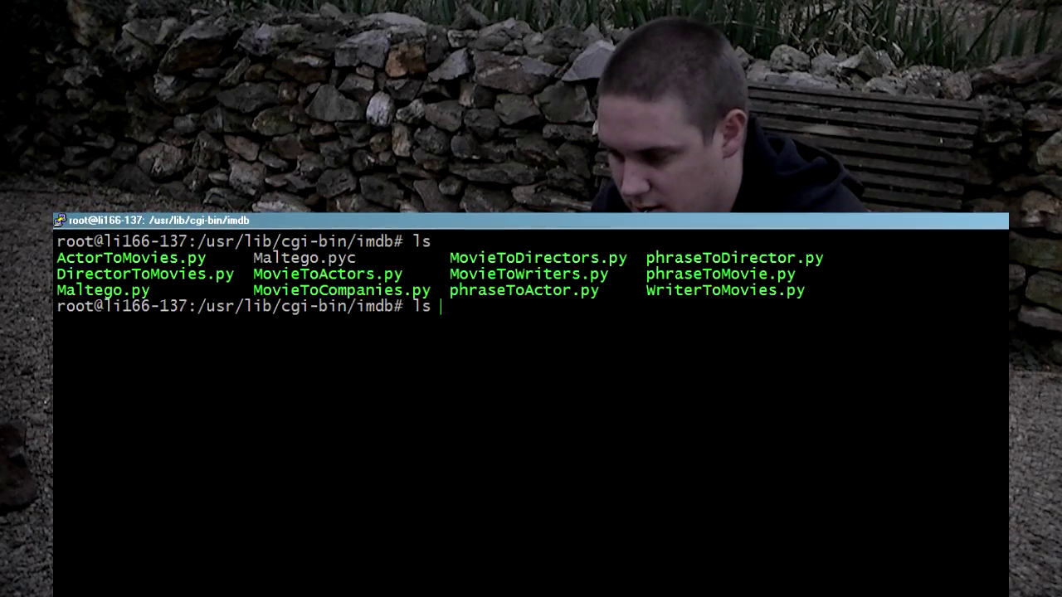
{"action": "key", "text": "Return"}
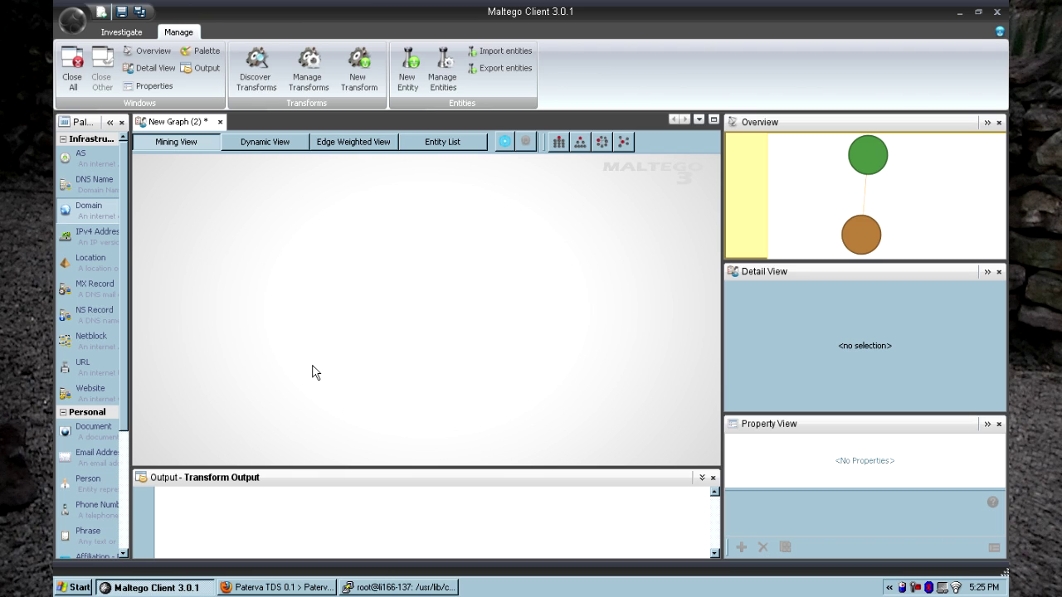
Step: Import all five entity types from C:\imdb.mtgx into a new palette category named IMDB
{"action": "left_click", "coordinate": [413, 80]}
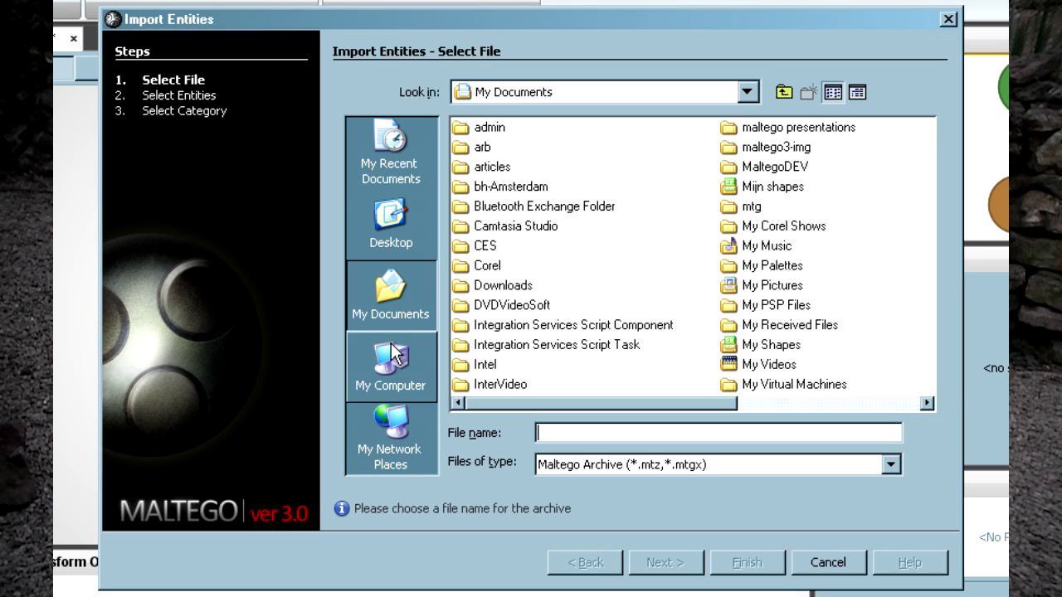
{"action": "left_click", "coordinate": [405, 354]}
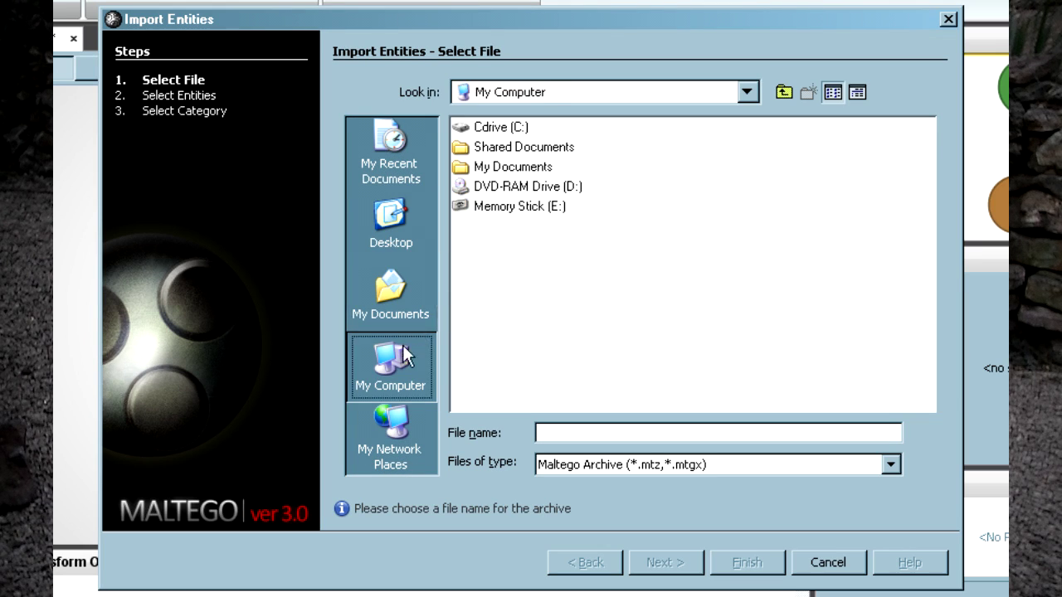
{"action": "double_click", "coordinate": [487, 129]}
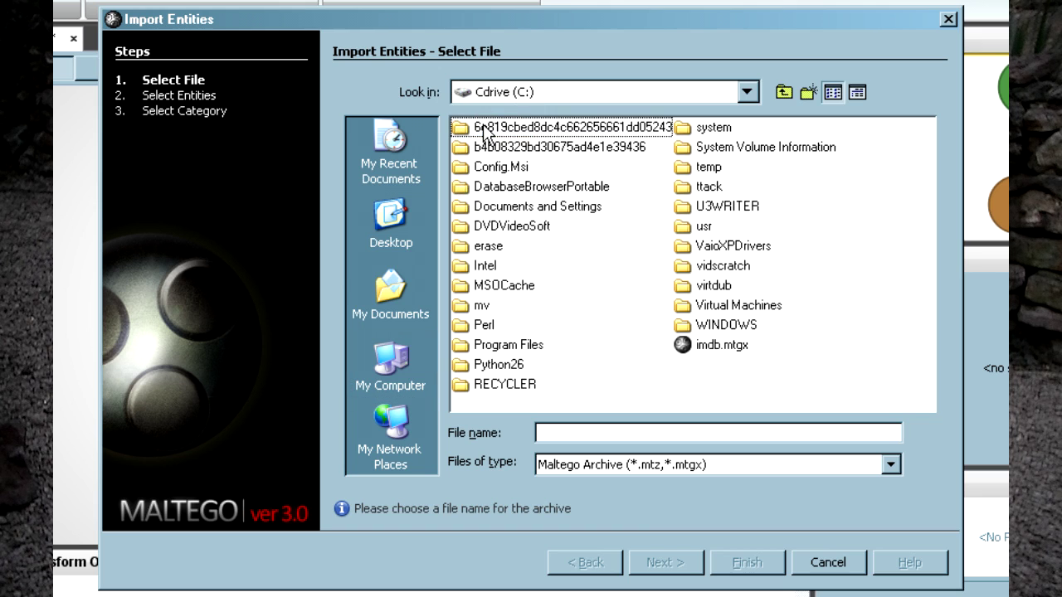
{"action": "left_click", "coordinate": [703, 346]}
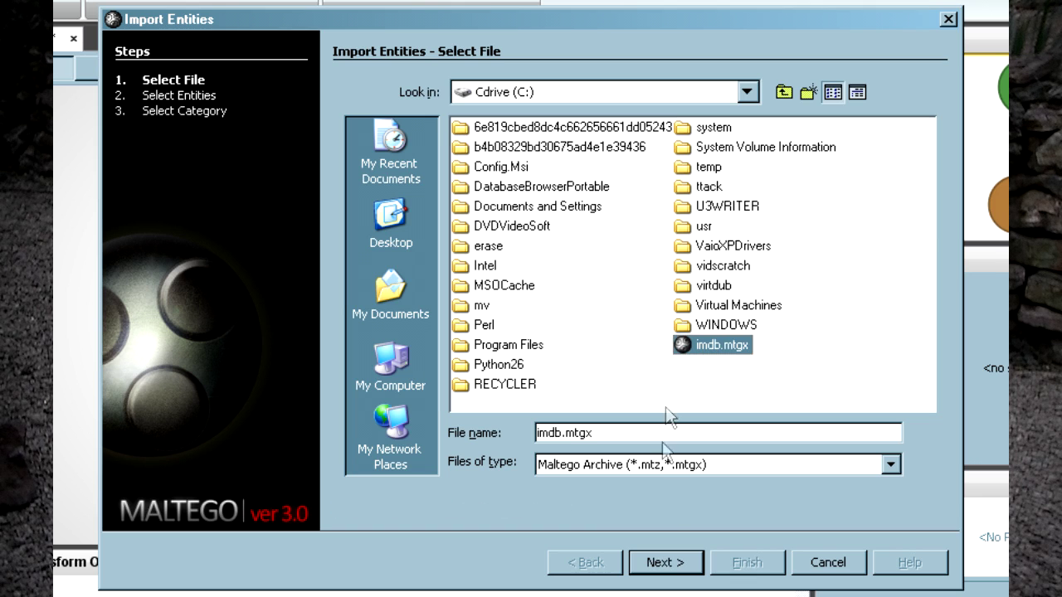
{"action": "left_click", "coordinate": [668, 563]}
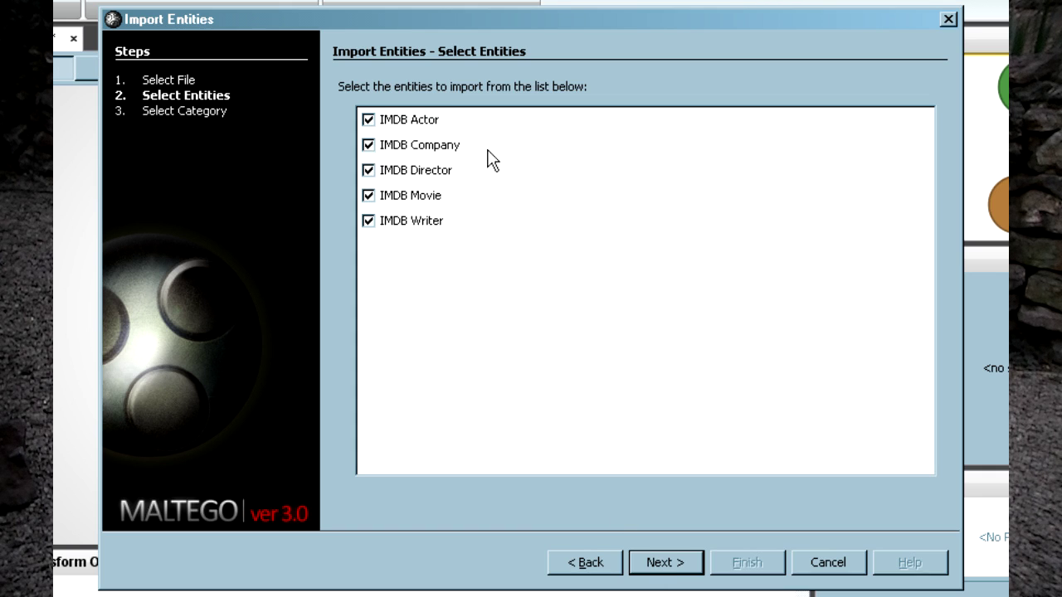
{"action": "left_click", "coordinate": [668, 564]}
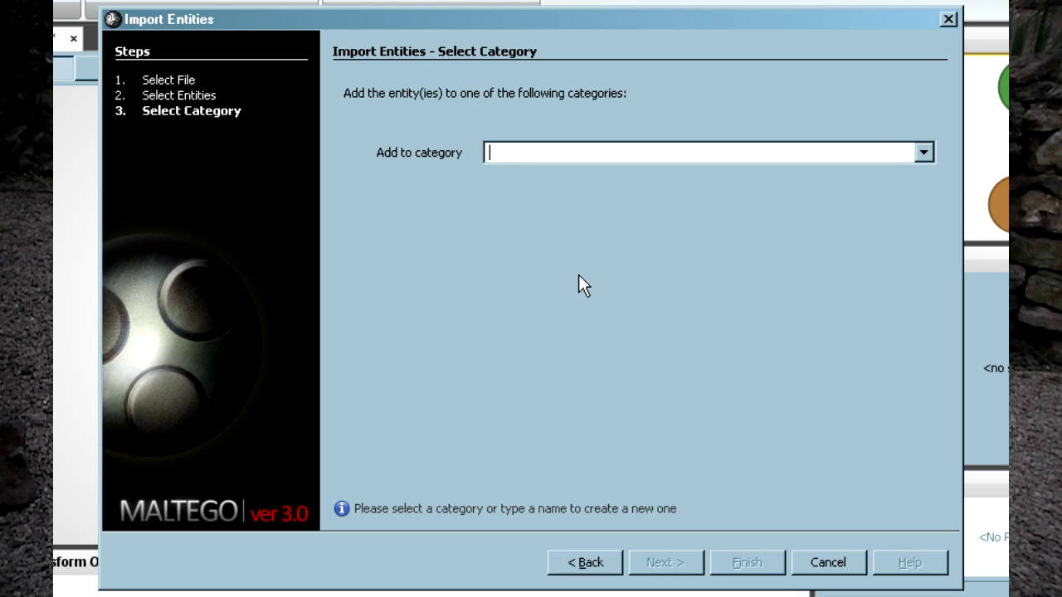
{"action": "type", "text": "IMDB"}
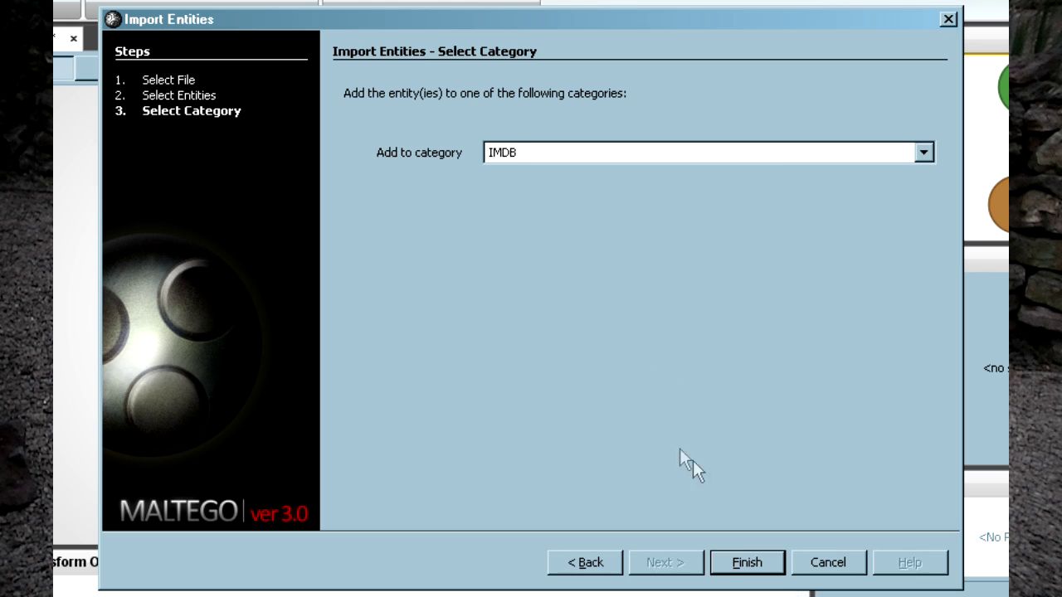
{"action": "left_click", "coordinate": [741, 562]}
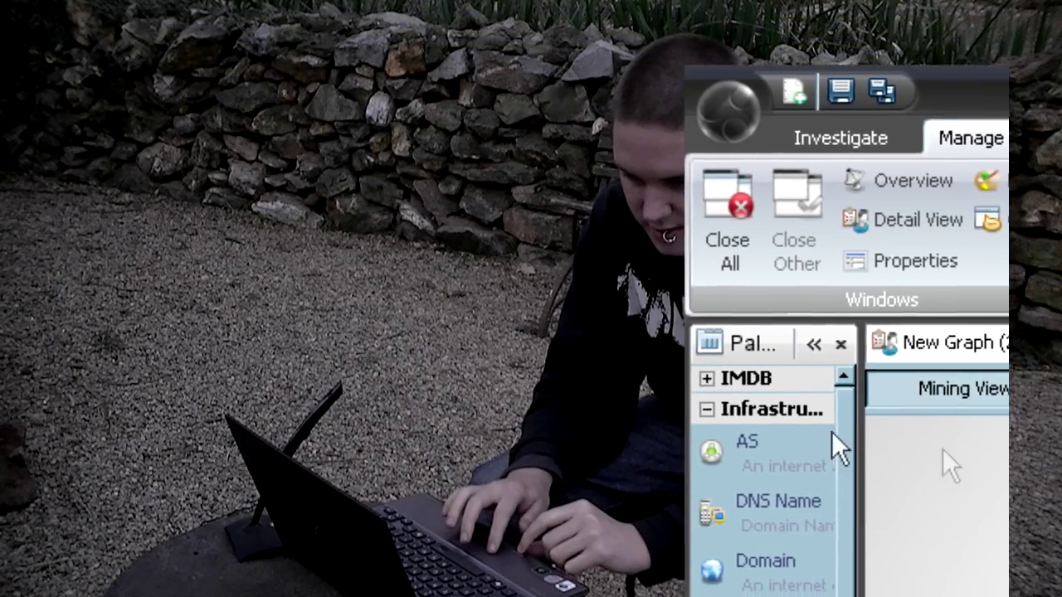
Step: Expand the IMDB category in the entity palette to show the imported entity types
{"action": "left_click", "coordinate": [706, 379]}
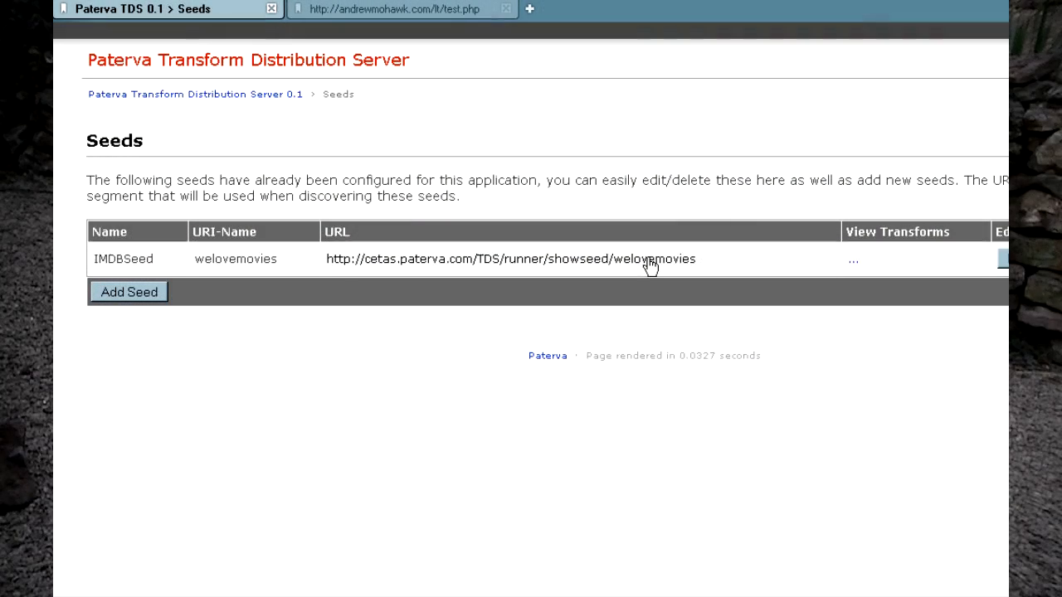
Step: Copy the IMDBSeed link ending in showseed/welovemovies to the clipboard
{"action": "right_click", "coordinate": [649, 264]}
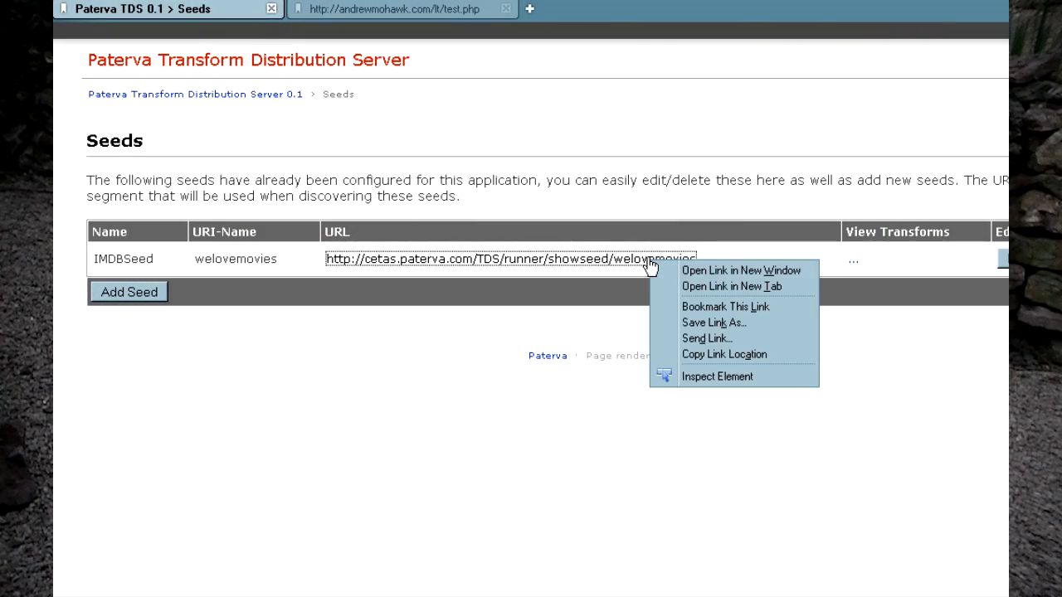
{"action": "left_click", "coordinate": [718, 356]}
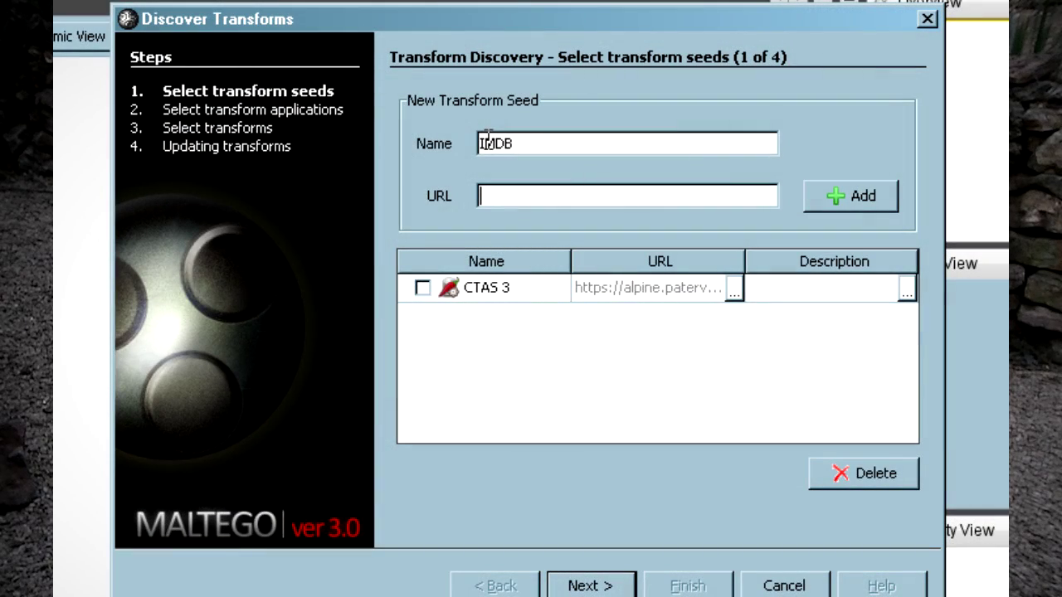
Step: Paste the seed URL, add the IMDB seed, and install all ten IMDBSeed transforms
{"action": "key", "text": "ctrl+v"}
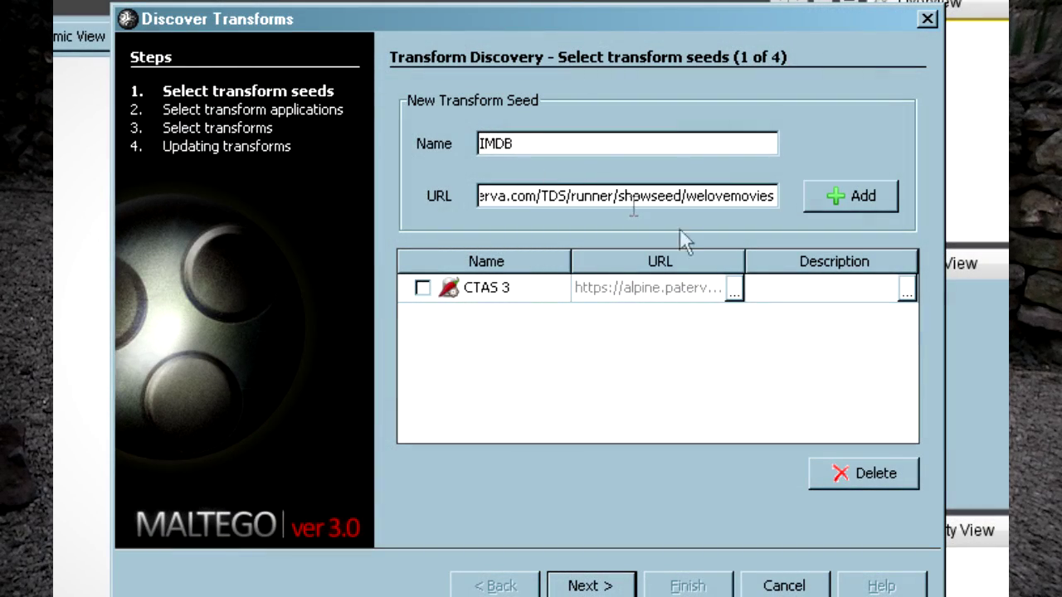
{"action": "left_click", "coordinate": [830, 198]}
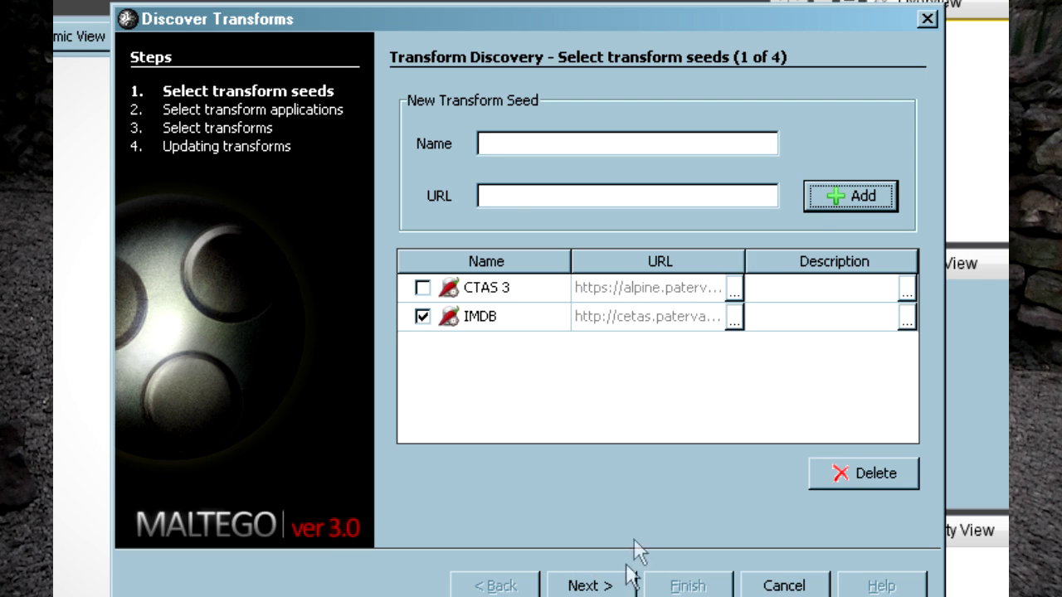
{"action": "left_click", "coordinate": [593, 586]}
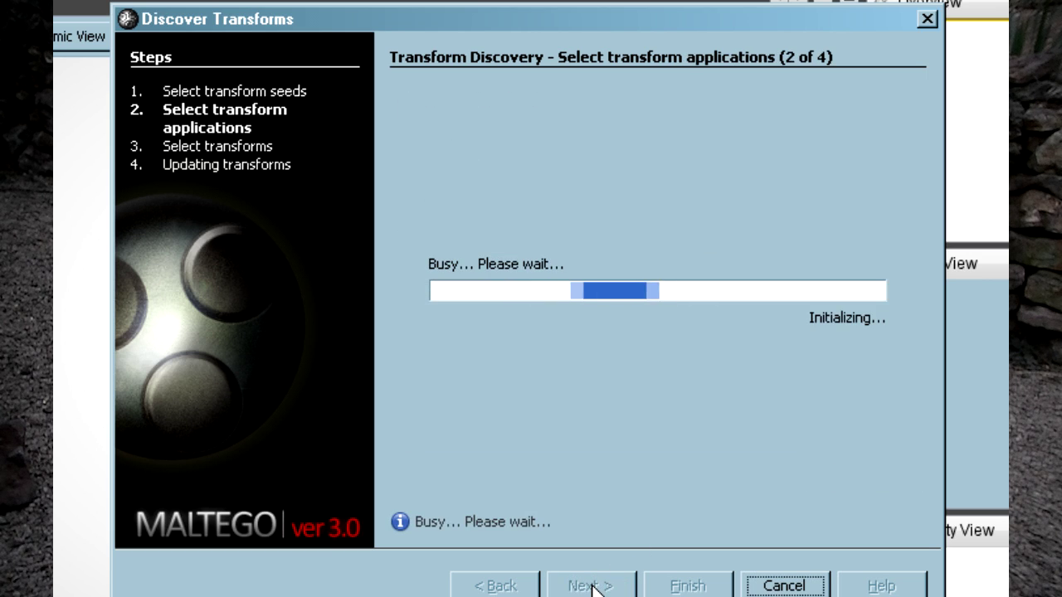
{"action": "left_click", "coordinate": [592, 586]}
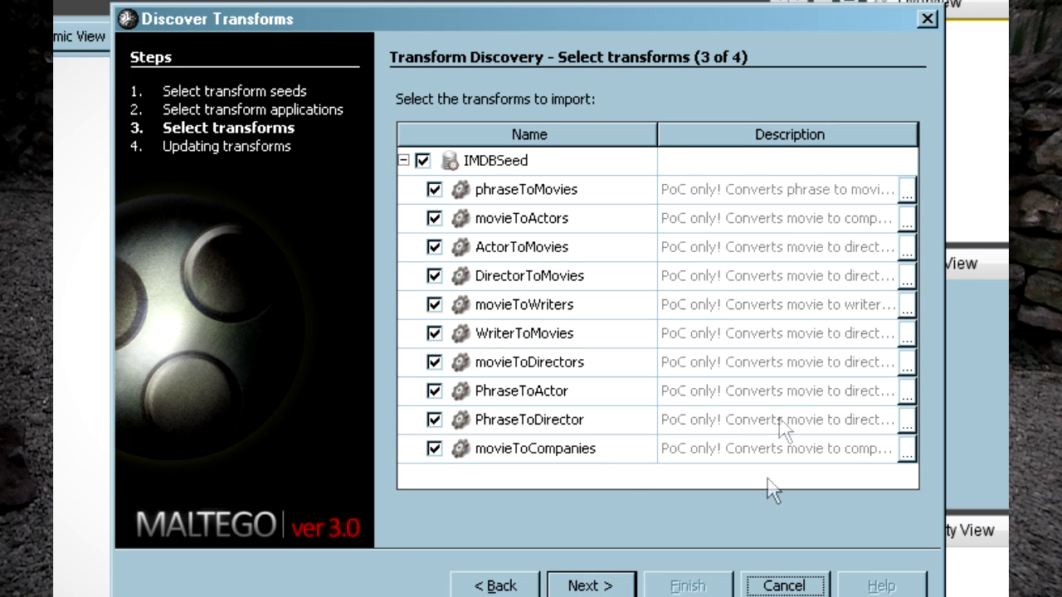
{"action": "left_click", "coordinate": [586, 586]}
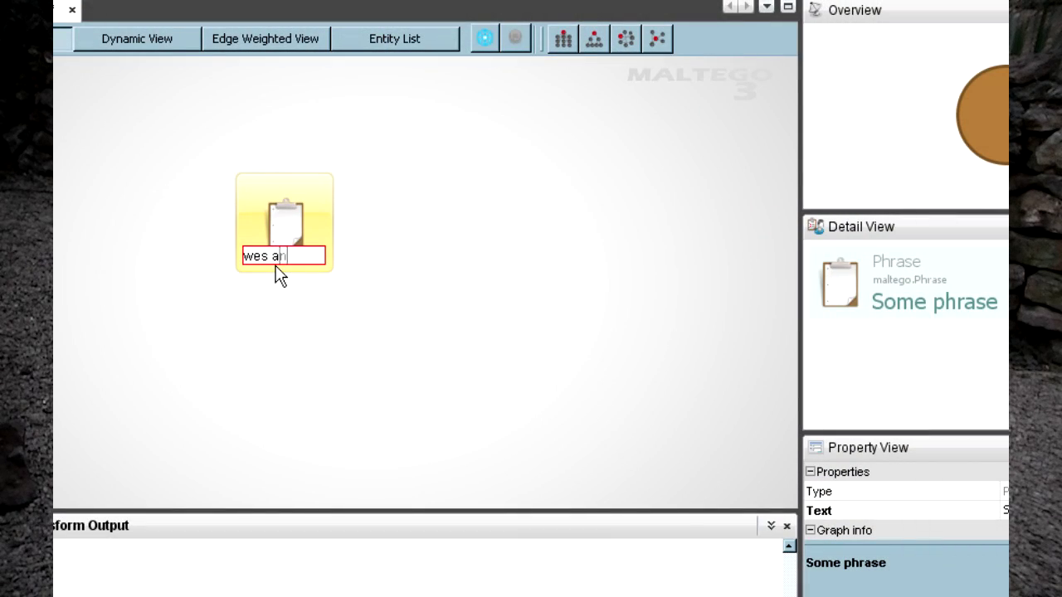
Step: Name the Phrase 'wes anderson' and run PhraseToDirector on it, accepting the disclaimer
{"action": "type", "text": "anderson"}
{"action": "key", "text": "Return"}
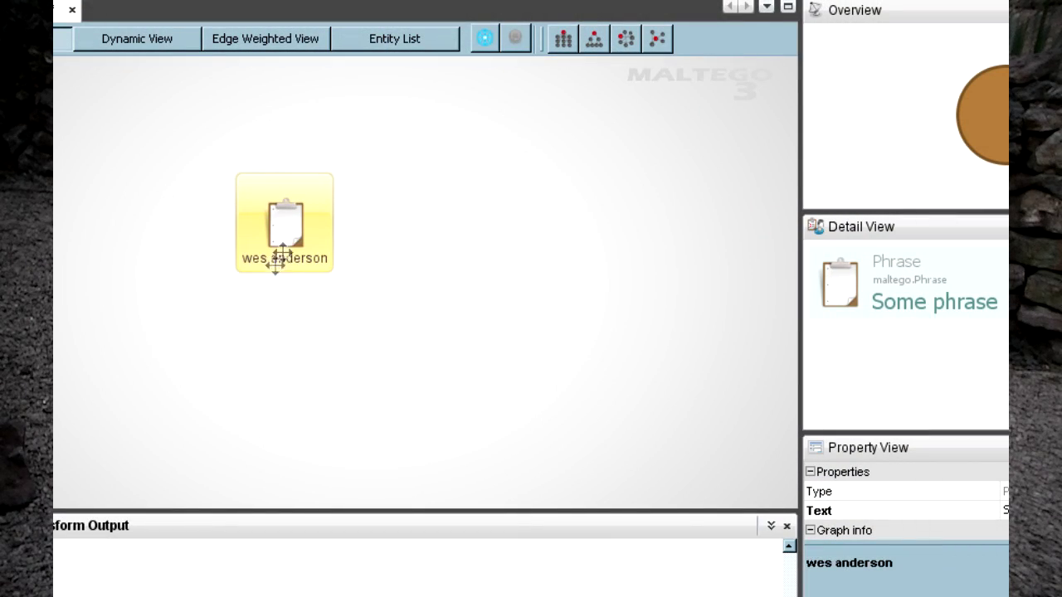
{"action": "right_click", "coordinate": [290, 241]}
{"action": "mouse_move", "coordinate": [380, 260]}
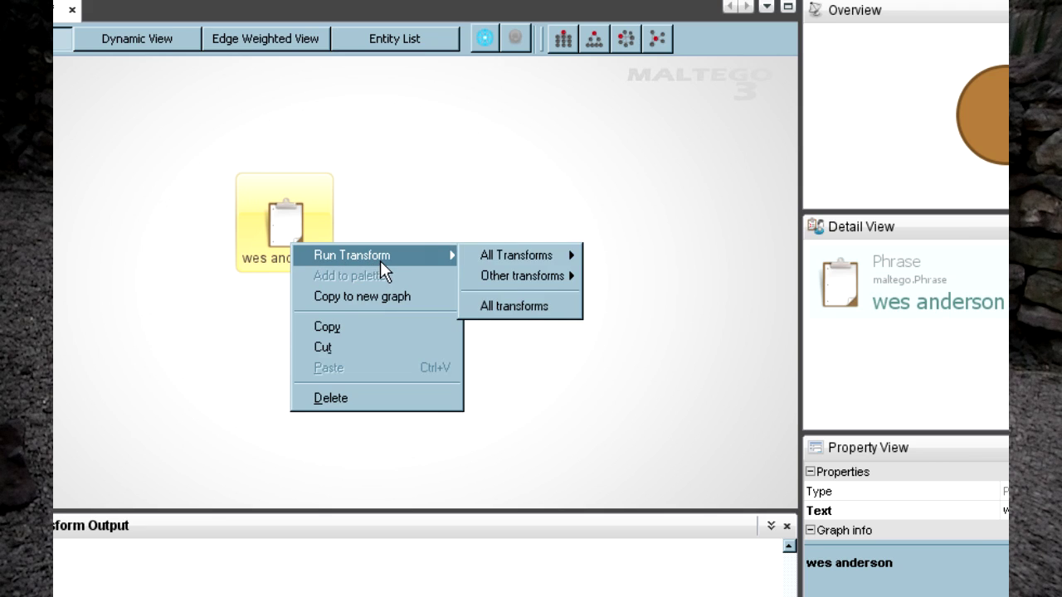
{"action": "mouse_move", "coordinate": [529, 266]}
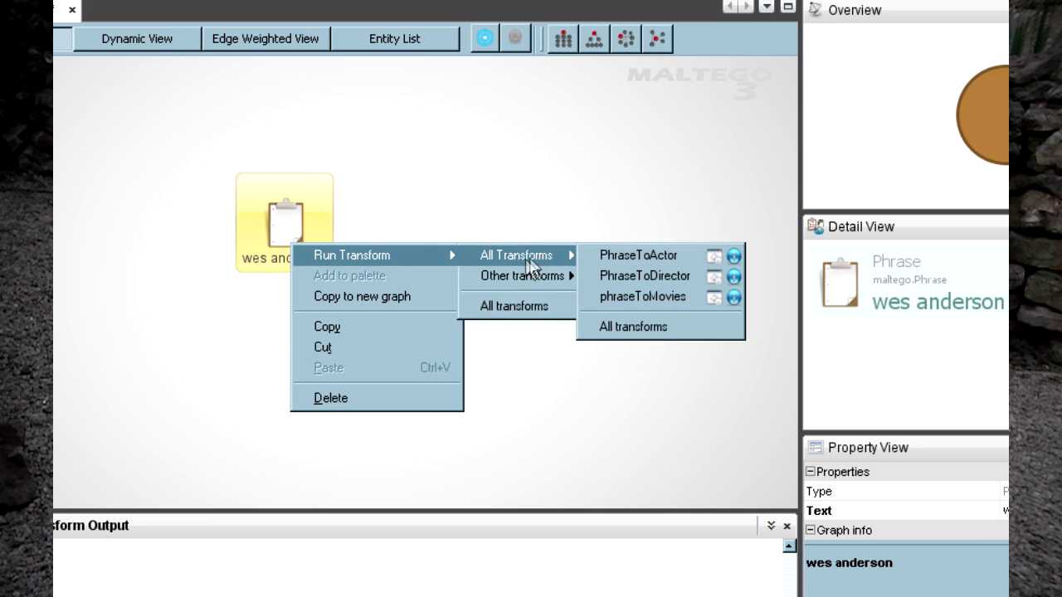
{"action": "left_click", "coordinate": [643, 276]}
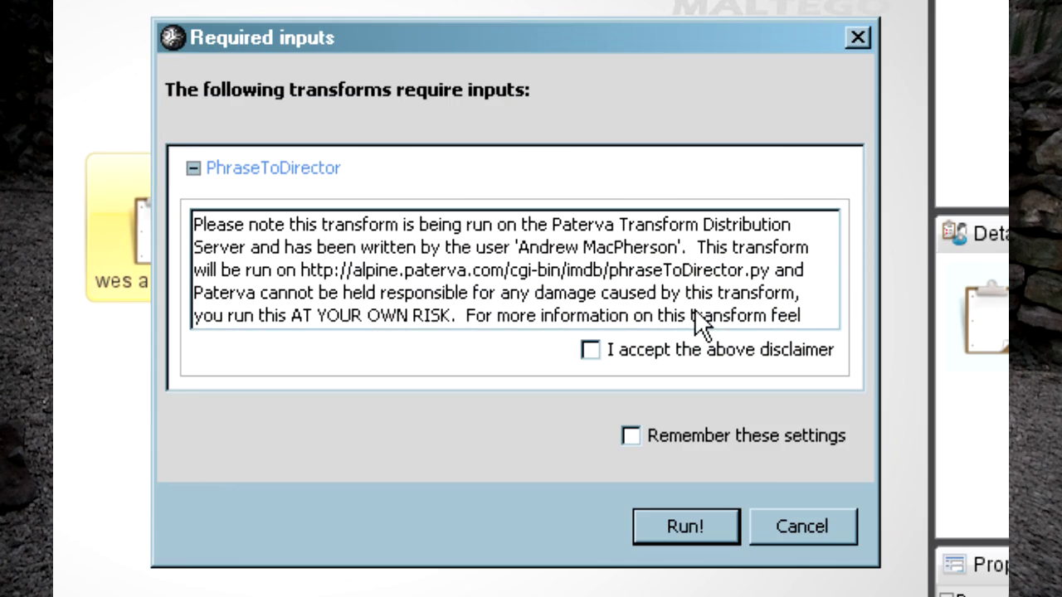
{"action": "left_click", "coordinate": [571, 299]}
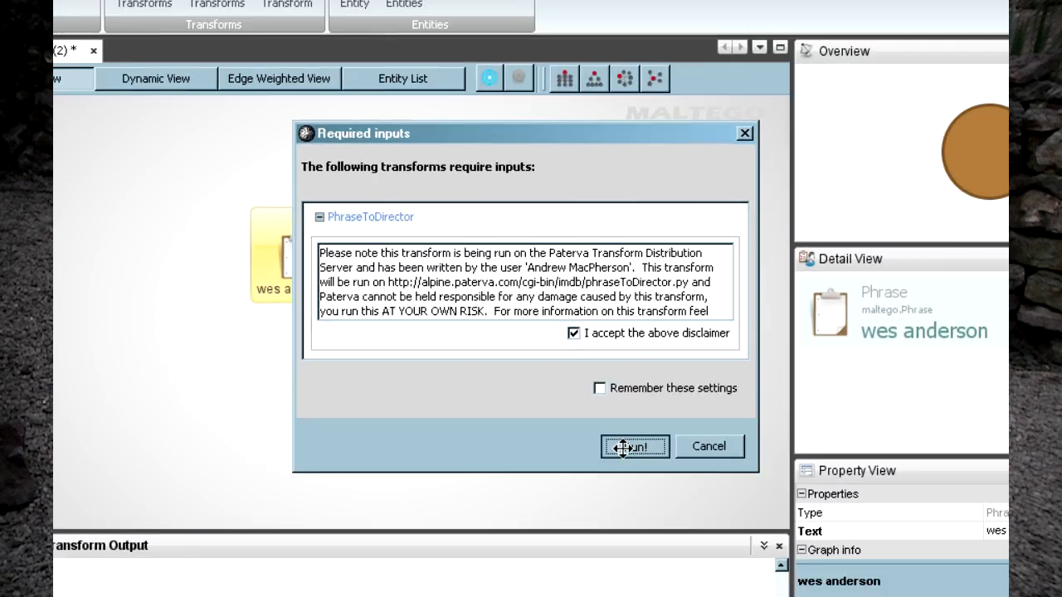
{"action": "left_click", "coordinate": [669, 527]}
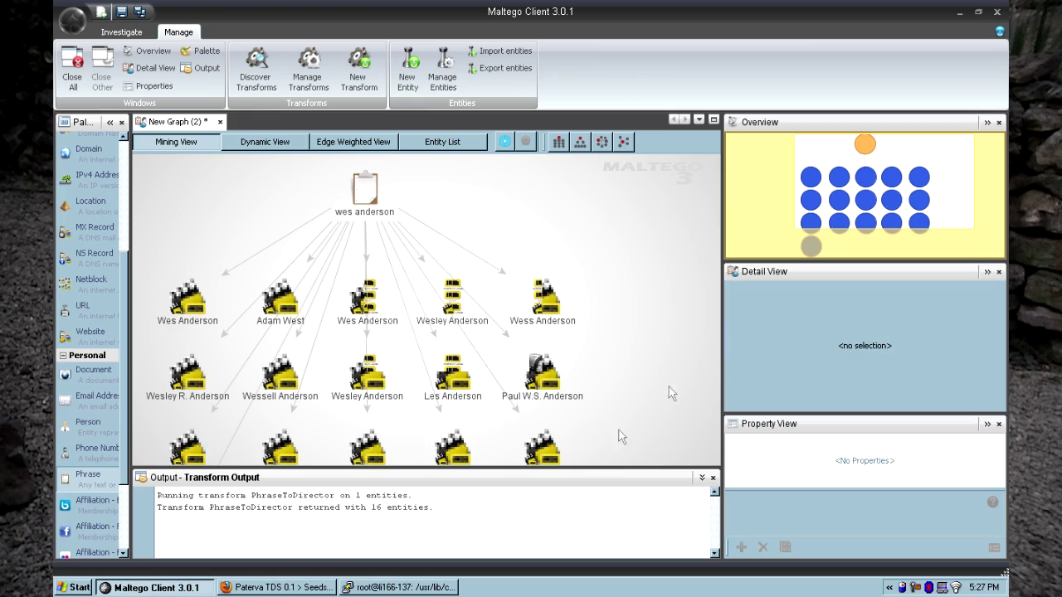
Step: Run DirectorToMovies on the Wes Anderson director to add his eight films, then deselect them
{"action": "left_click", "coordinate": [211, 313]}
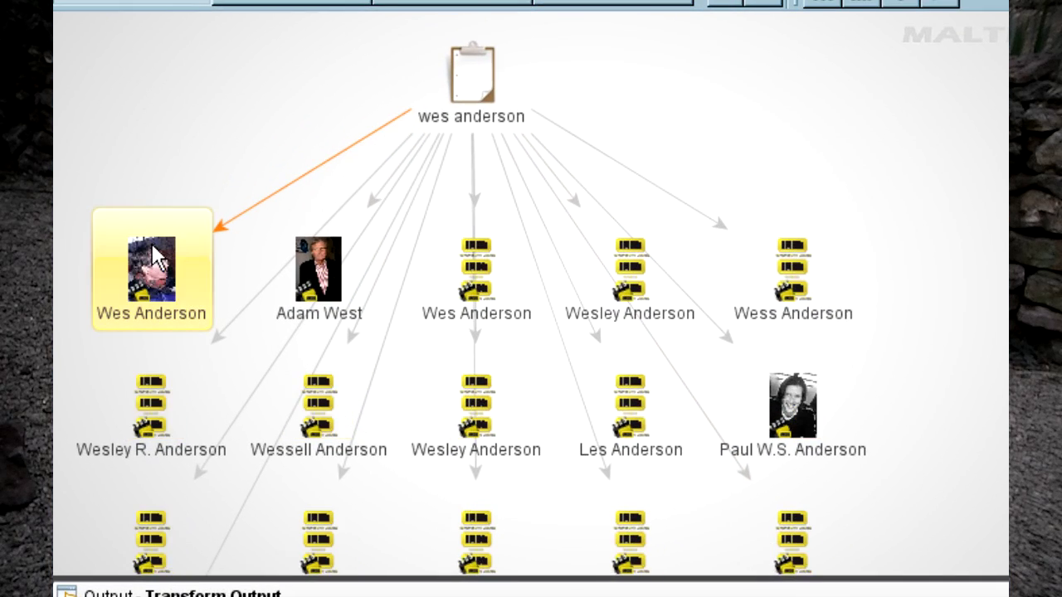
{"action": "right_click", "coordinate": [176, 302]}
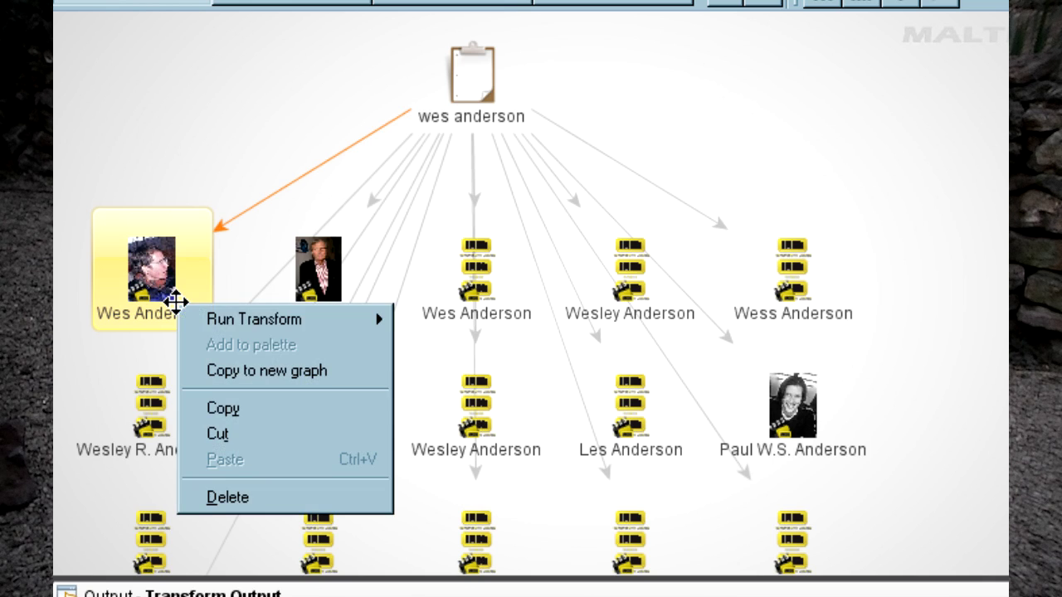
{"action": "mouse_move", "coordinate": [220, 317]}
{"action": "mouse_move", "coordinate": [445, 319]}
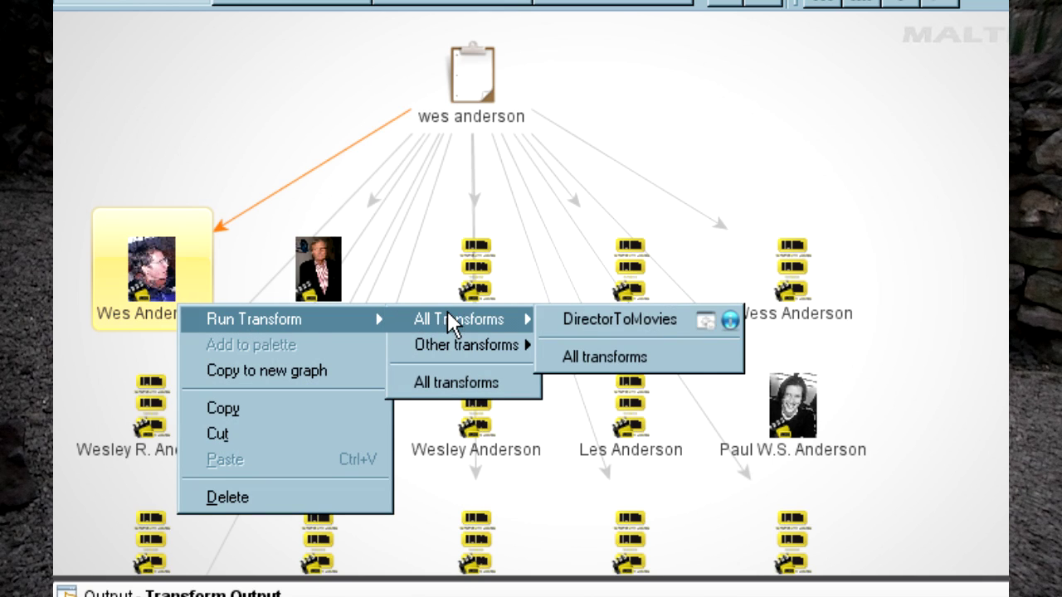
{"action": "left_click", "coordinate": [596, 317]}
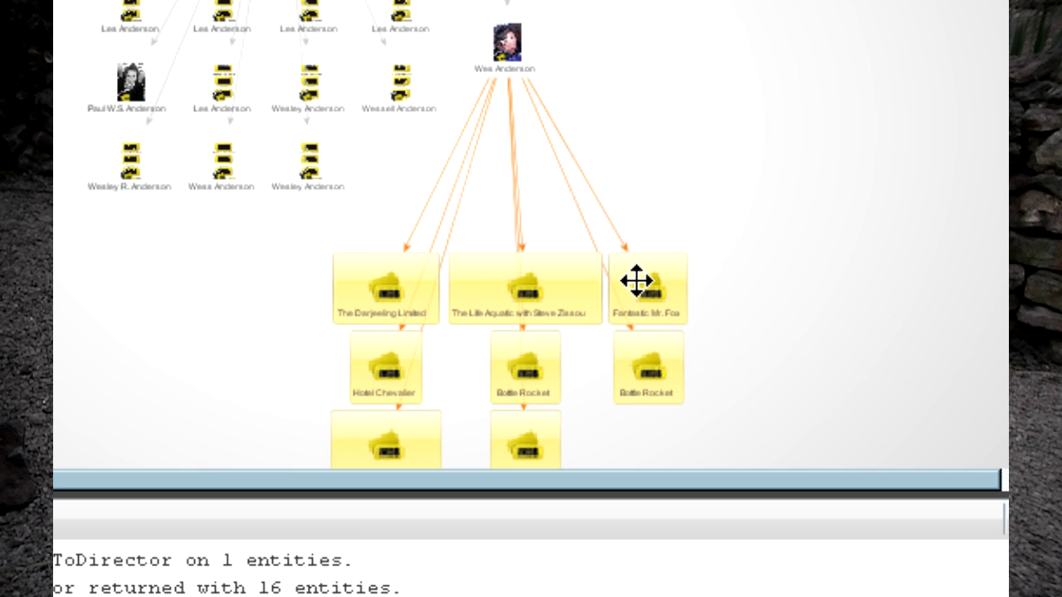
{"action": "left_click", "coordinate": [776, 308]}
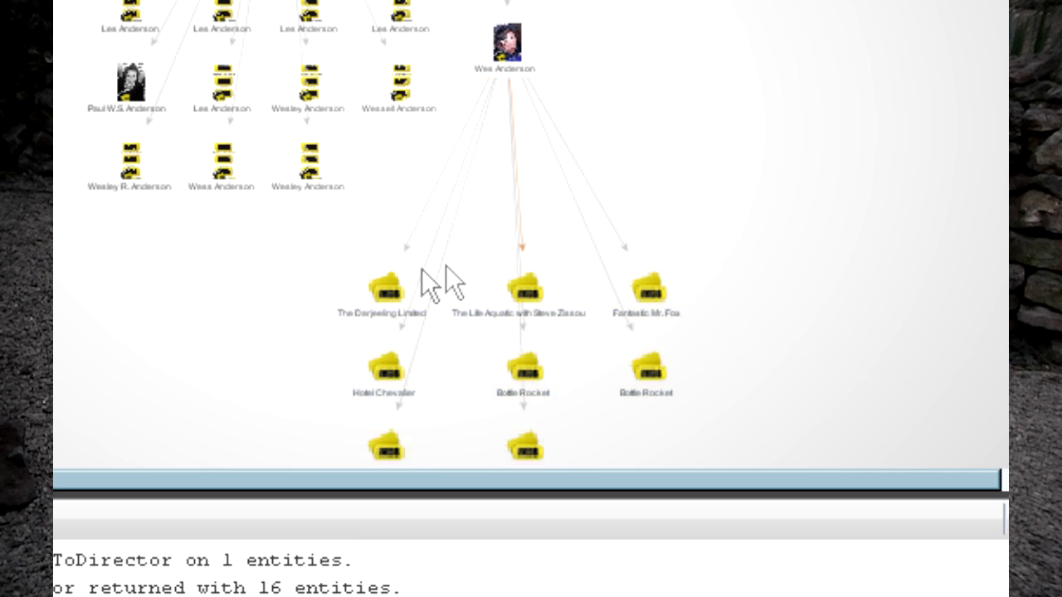
Step: Run movieToActors on The Darjeeling Limited to add its 15 actors
{"action": "right_click", "coordinate": [377, 295]}
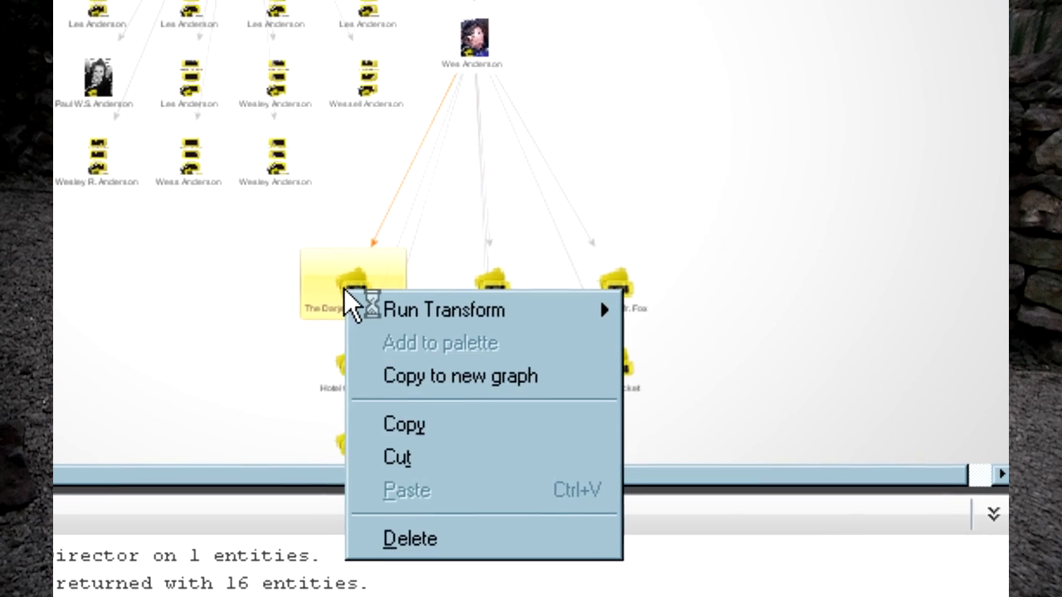
{"action": "mouse_move", "coordinate": [541, 312]}
{"action": "mouse_move", "coordinate": [624, 297]}
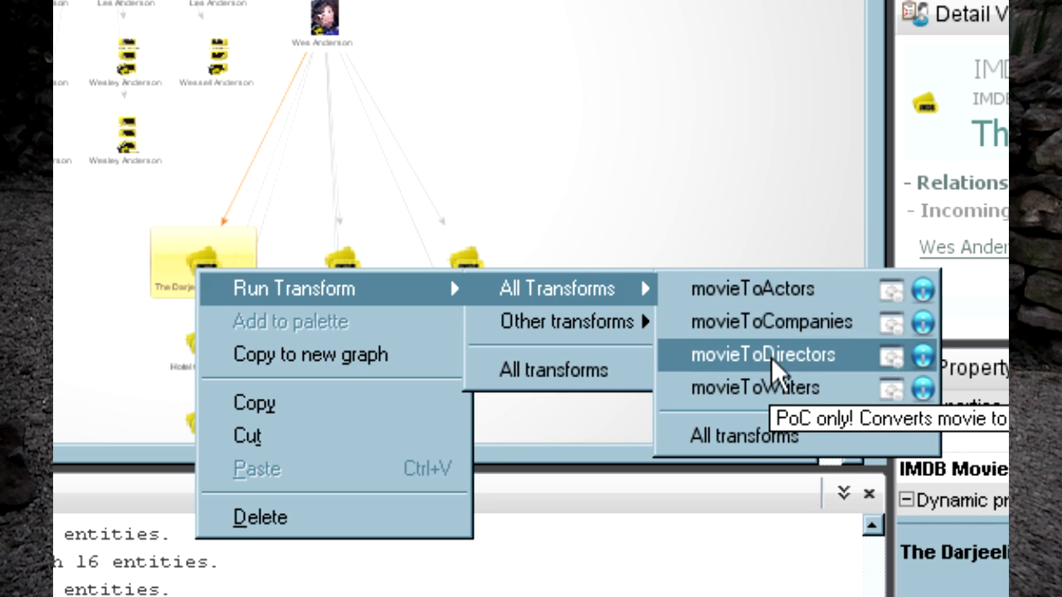
{"action": "left_click", "coordinate": [756, 288]}
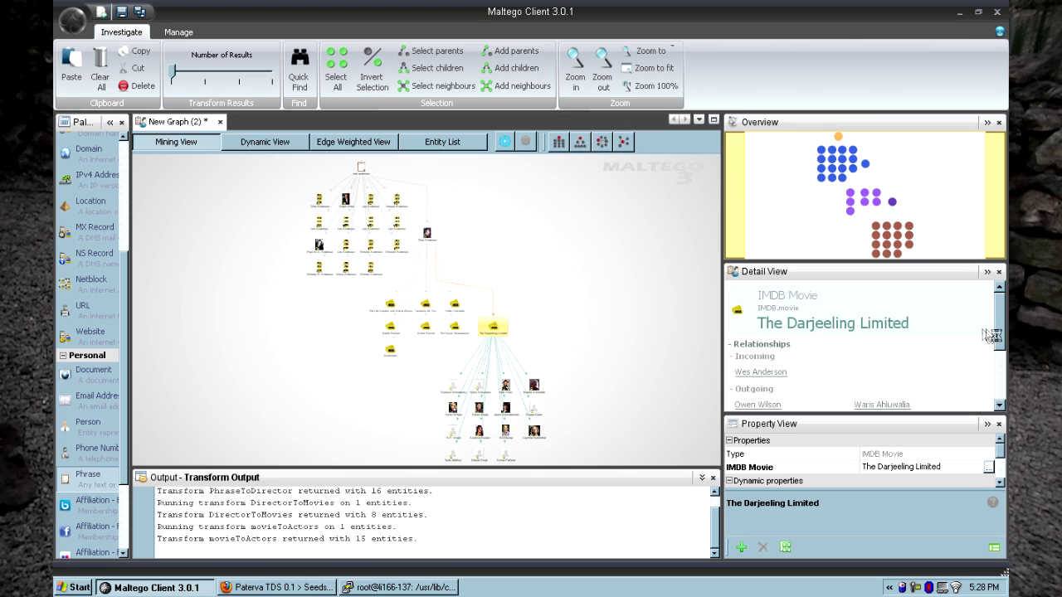
Step: Clear the selection and box-select the seven other Wes Anderson movie nodes
{"action": "left_click_drag", "start_coordinate": [999, 341], "coordinate": [999, 380]}
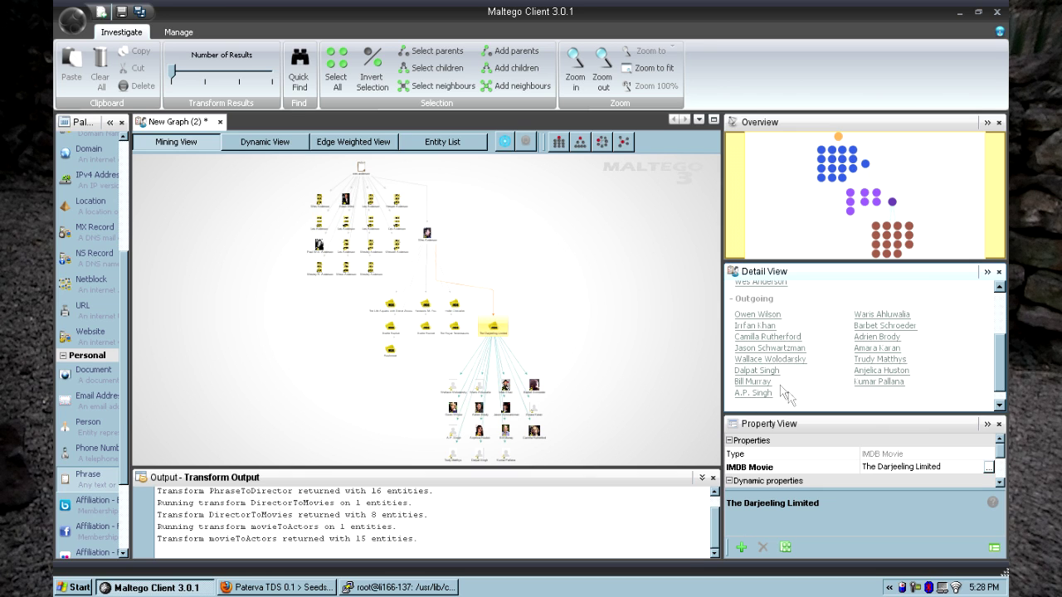
{"action": "left_click", "coordinate": [601, 335]}
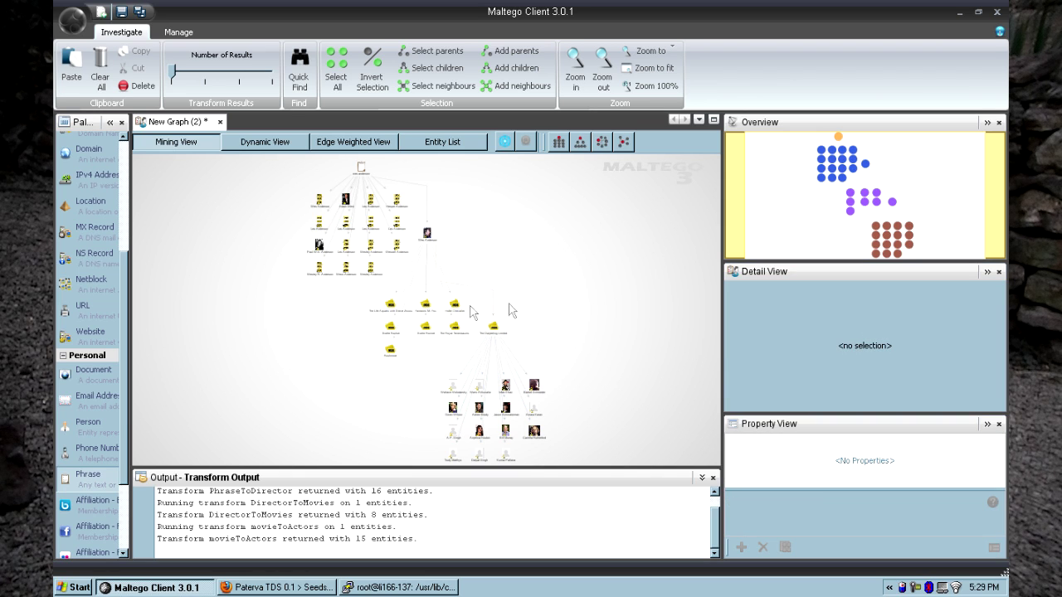
{"action": "left_click_drag", "start_coordinate": [356, 292], "coordinate": [473, 372]}
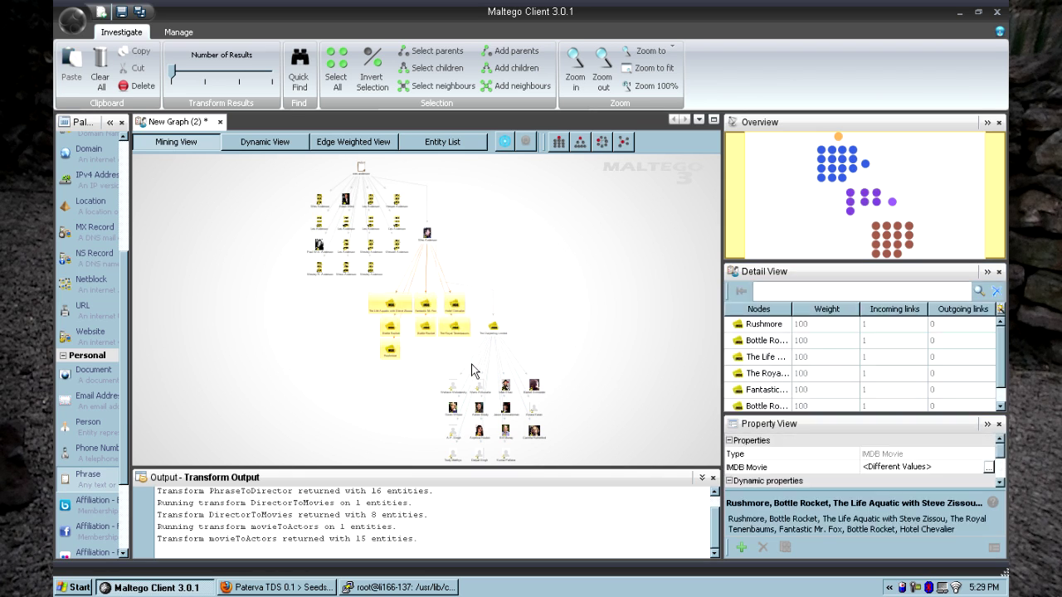
Step: Run movieToActors on the seven selected films to add their casts
{"action": "right_click", "coordinate": [454, 325]}
{"action": "mouse_move", "coordinate": [498, 335]}
{"action": "mouse_move", "coordinate": [614, 339]}
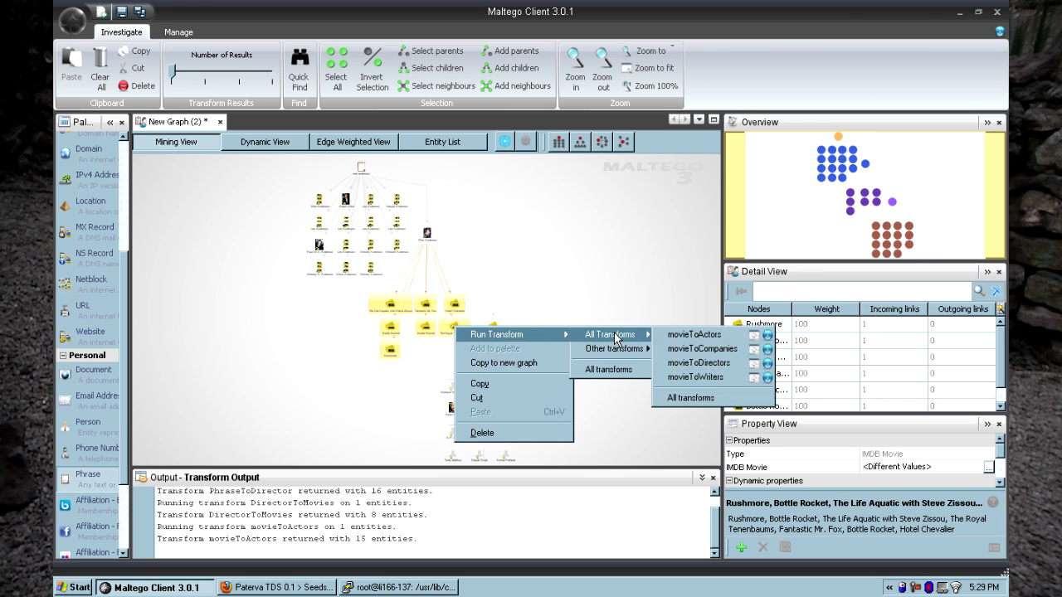
{"action": "left_click", "coordinate": [683, 336]}
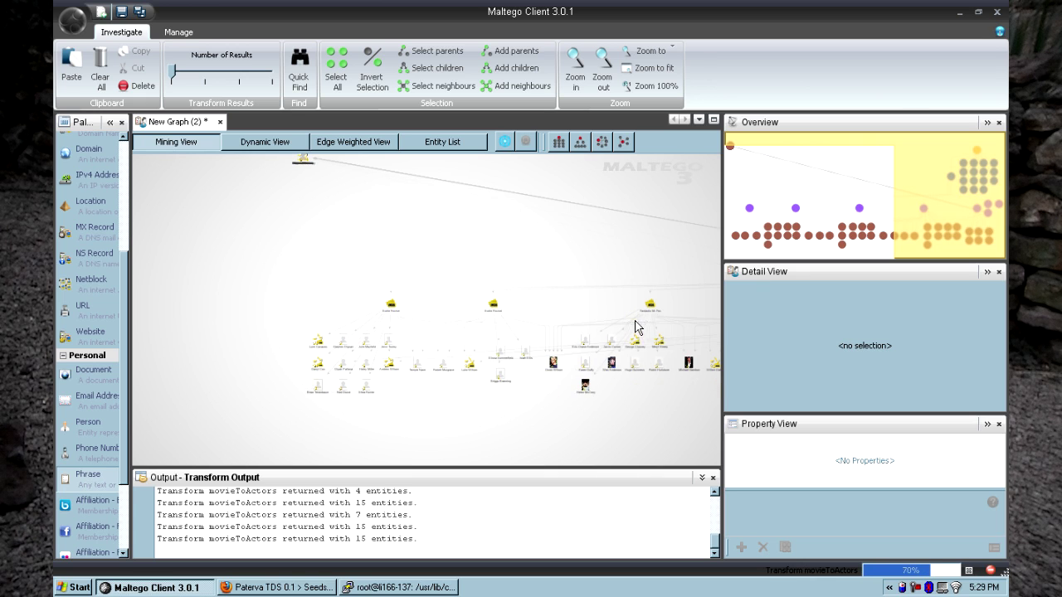
Step: Fit the whole graph on the canvas and box-select every purple movie node
{"action": "left_click", "coordinate": [653, 69]}
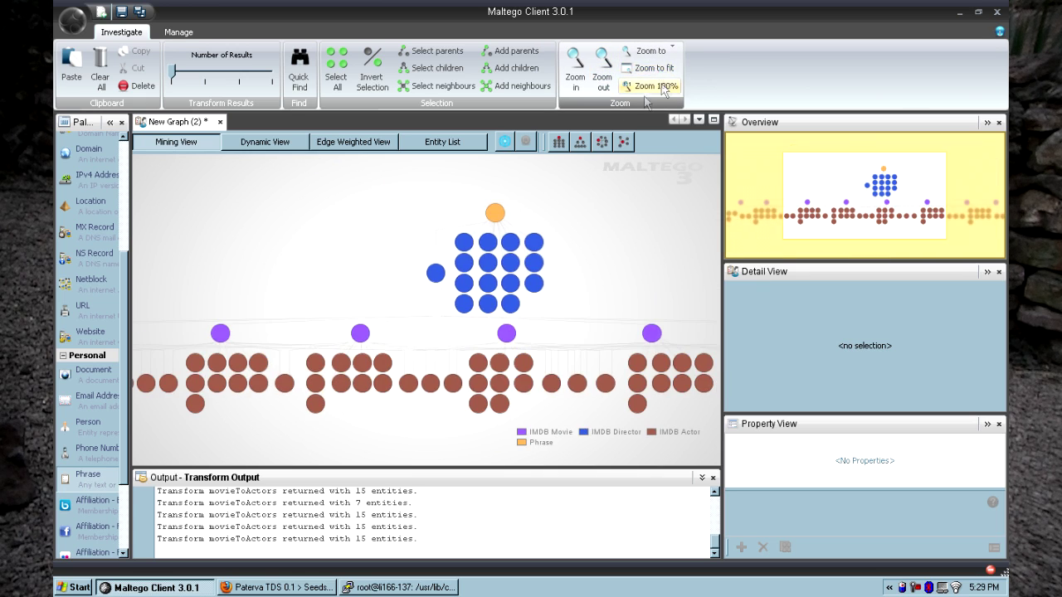
{"action": "left_click", "coordinate": [655, 71]}
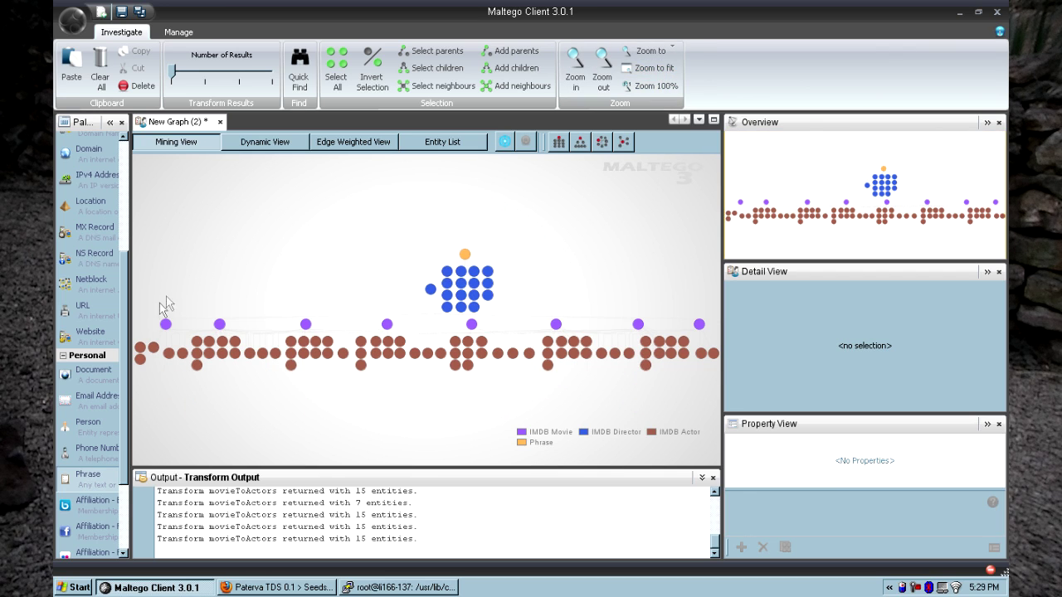
{"action": "left_click_drag", "start_coordinate": [153, 322], "coordinate": [715, 338]}
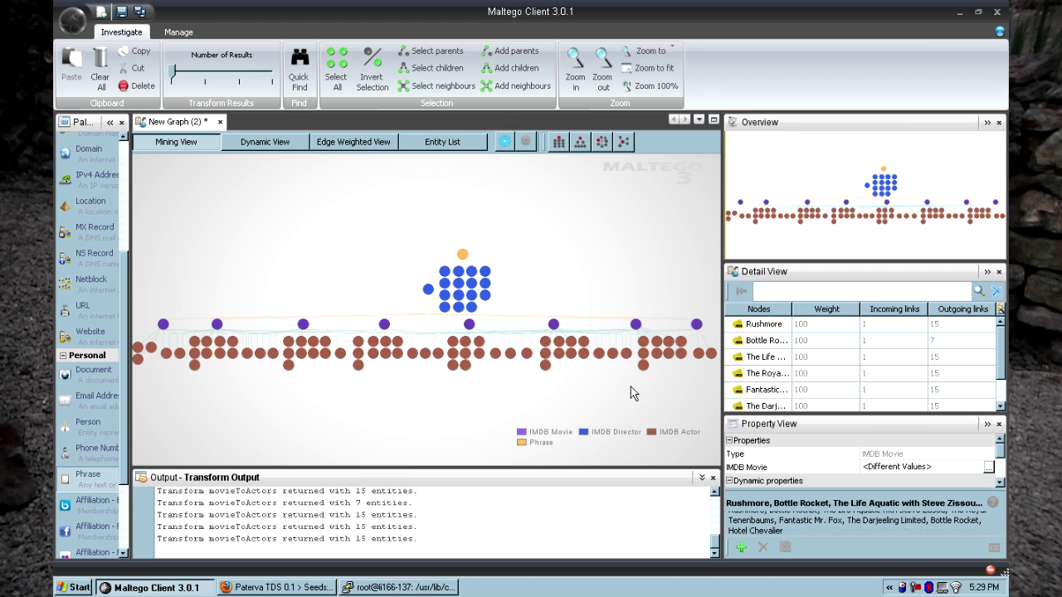
{"action": "key", "text": "ctrl+Down"}
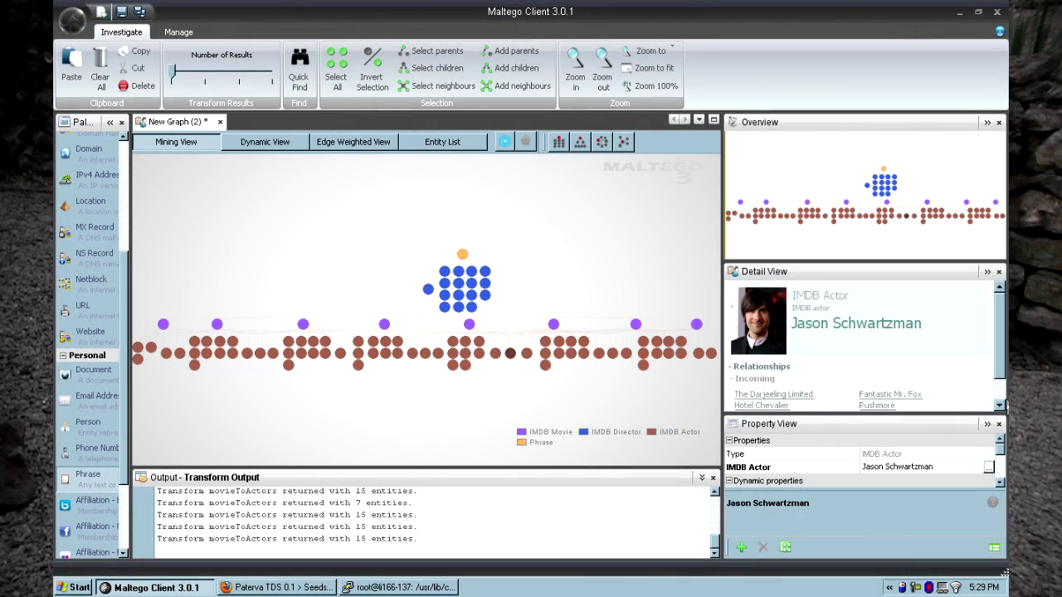
{"action": "left_click", "coordinate": [999, 405]}
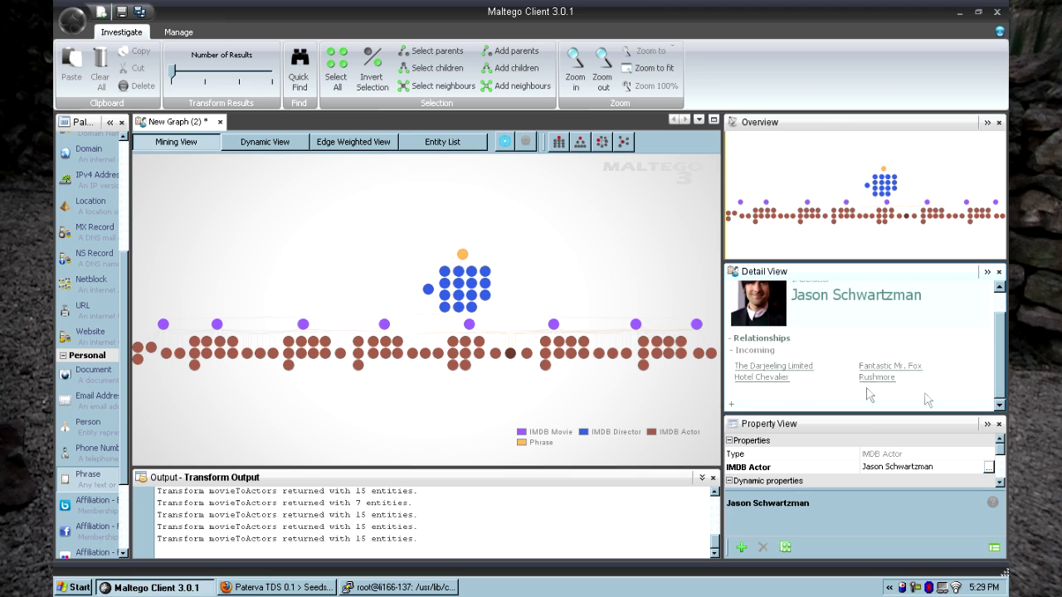
{"action": "left_click", "coordinate": [575, 400]}
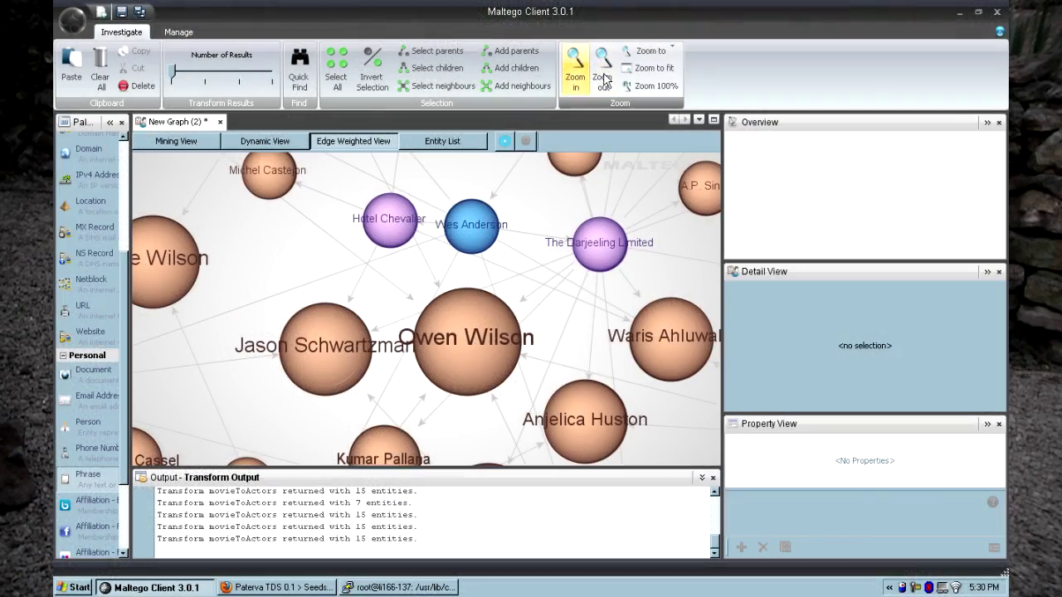
Step: Zoom the edge-weighted view out until the full cast network, with Owen Wilson and Bill Murray largest, fits
{"action": "left_click", "coordinate": [603, 79]}
{"action": "left_click", "coordinate": [602, 79]}
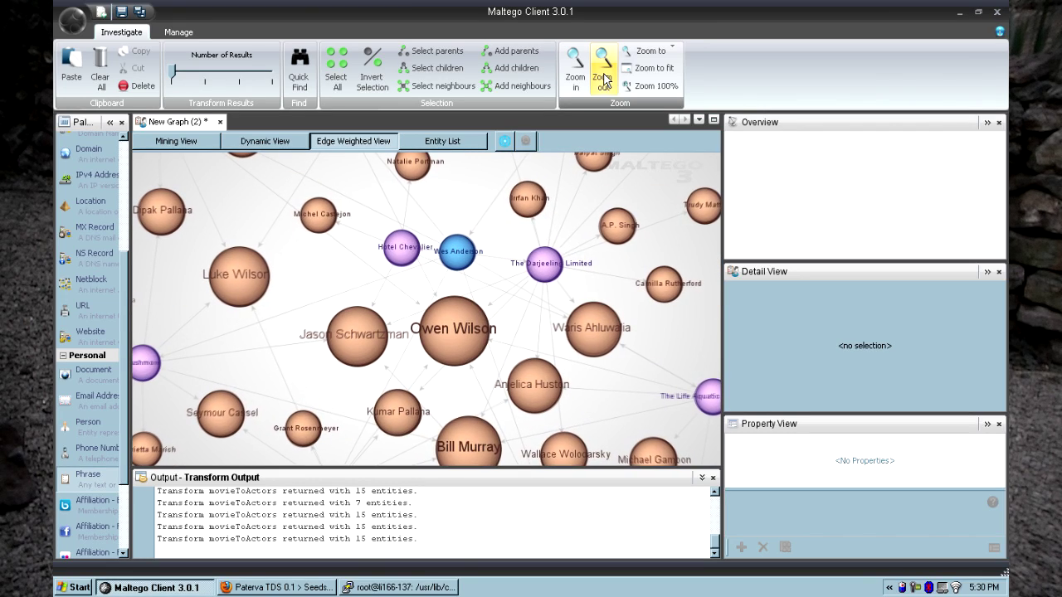
{"action": "left_click", "coordinate": [605, 79]}
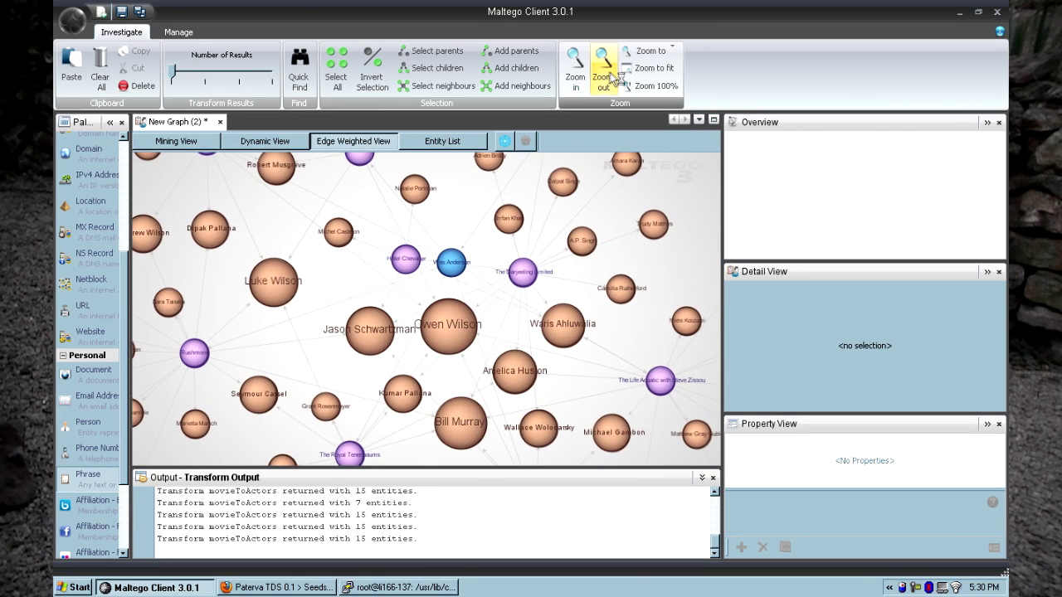
{"action": "left_click", "coordinate": [612, 77]}
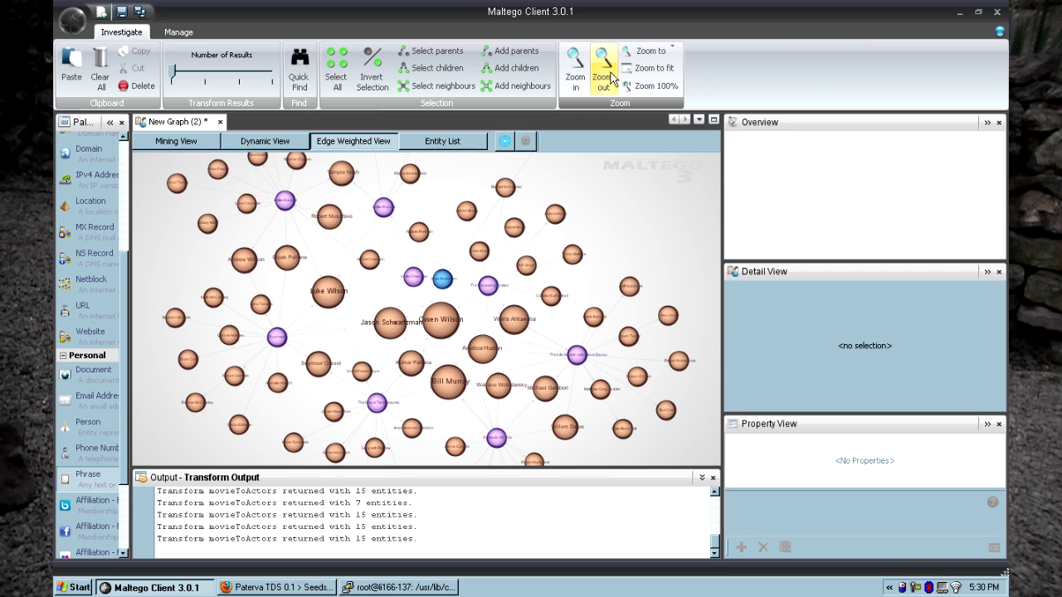
{"action": "left_click", "coordinate": [612, 76]}
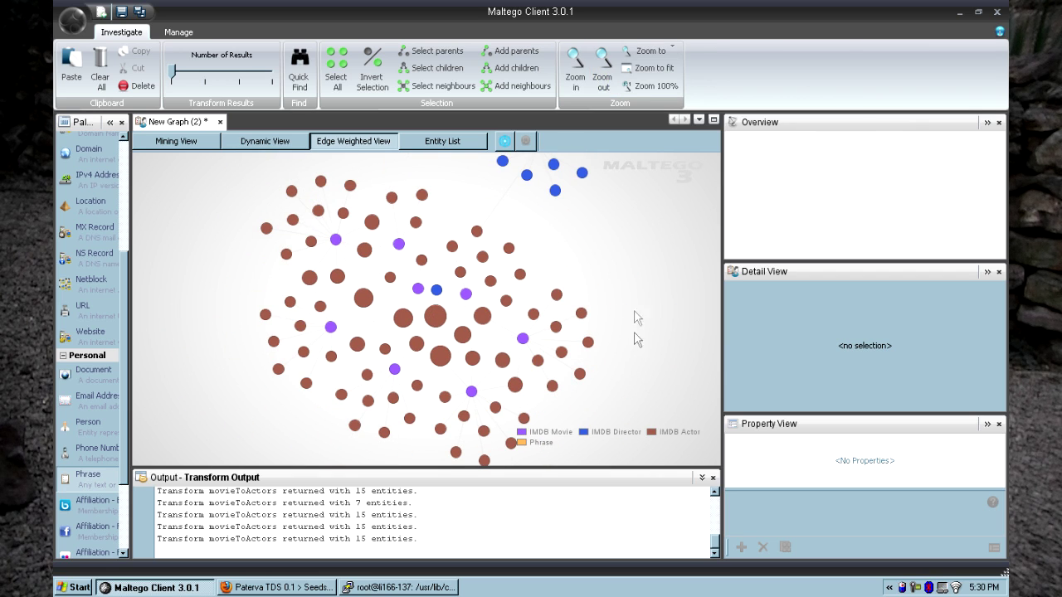
Step: Inspect the Wes Anderson node, then review Owen Wilson's details in the Detail View
{"action": "left_click", "coordinate": [437, 290]}
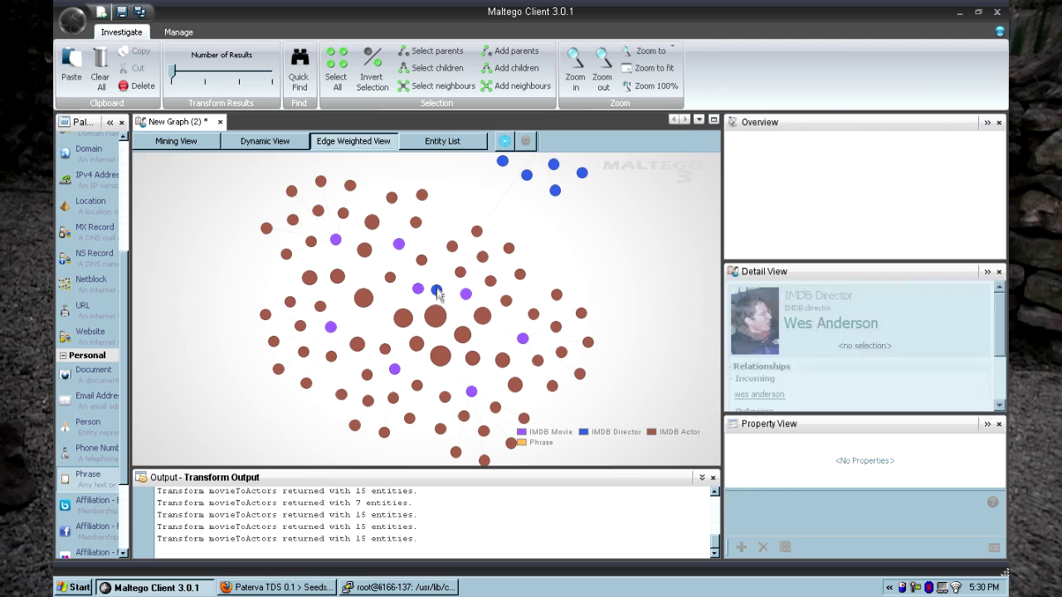
{"action": "left_click", "coordinate": [436, 314]}
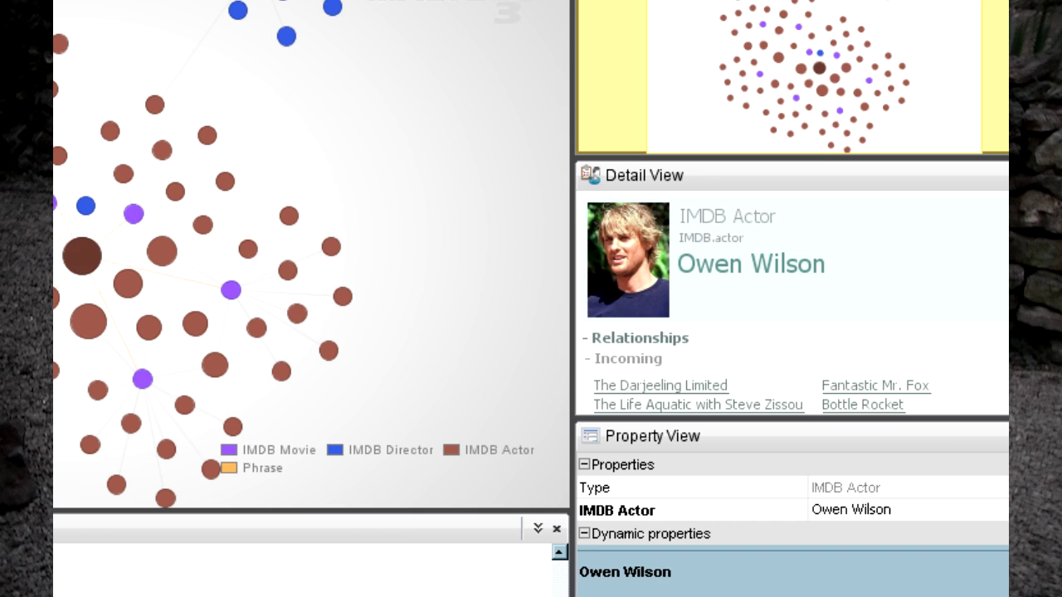
{"action": "scroll", "coordinate": [792, 291], "scroll_direction": "down", "scroll_amount": 2}
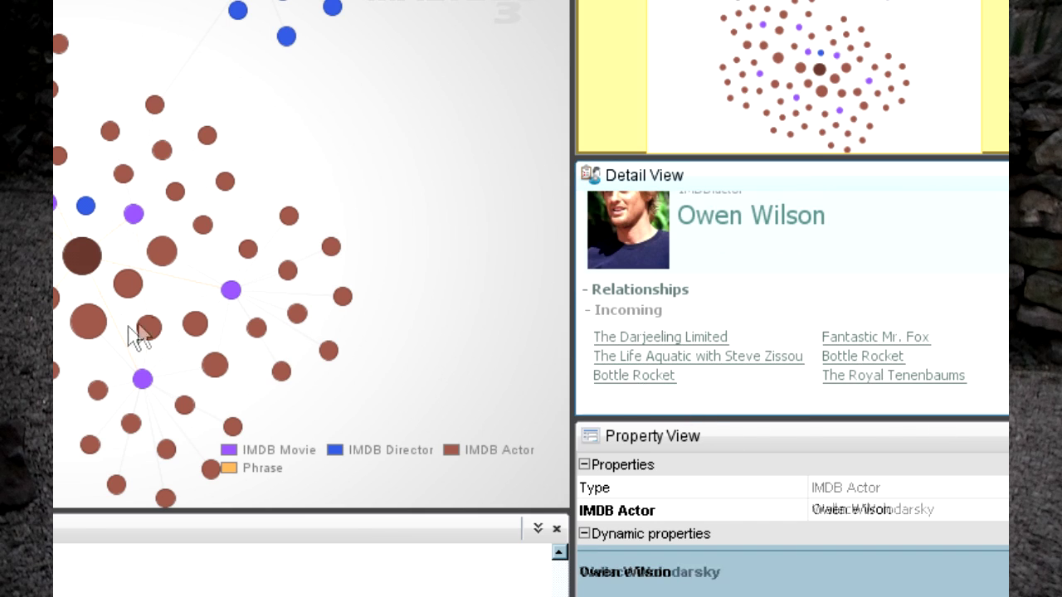
Step: Review Bill Murray's five linked movies, then open the Rushmore movie's details
{"action": "left_click", "coordinate": [87, 318]}
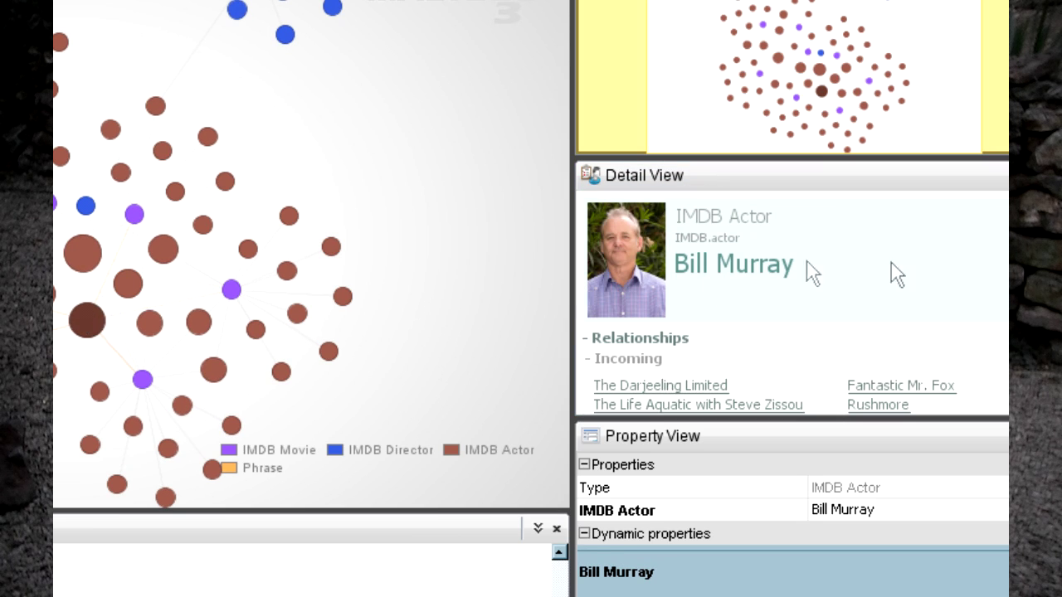
{"action": "scroll", "coordinate": [792, 290], "scroll_direction": "down", "scroll_amount": 1}
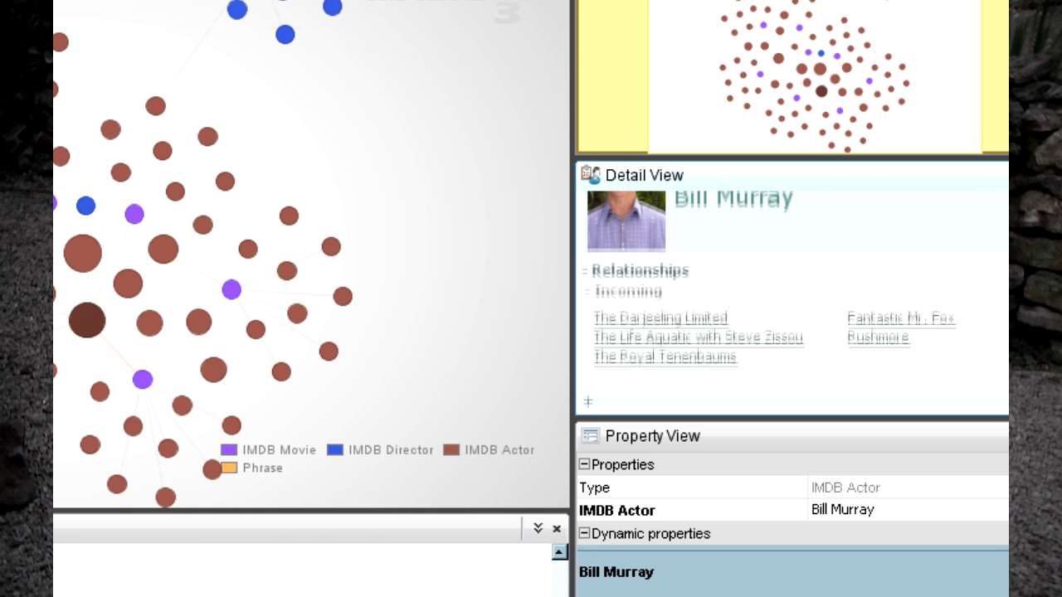
{"action": "left_click", "coordinate": [878, 337]}
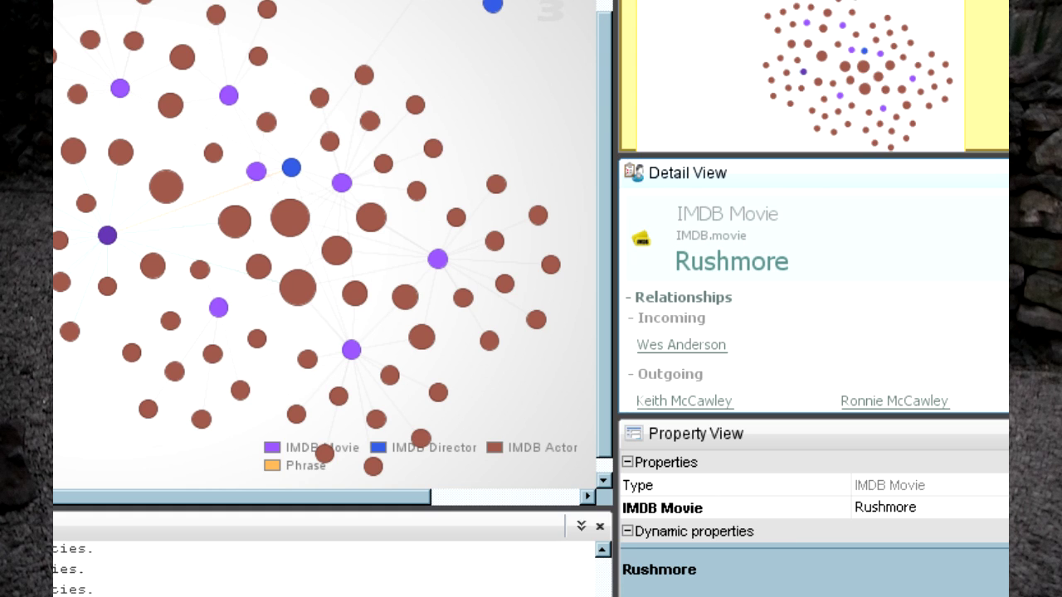
{"action": "scroll", "coordinate": [813, 290], "scroll_direction": "down", "scroll_amount": 2}
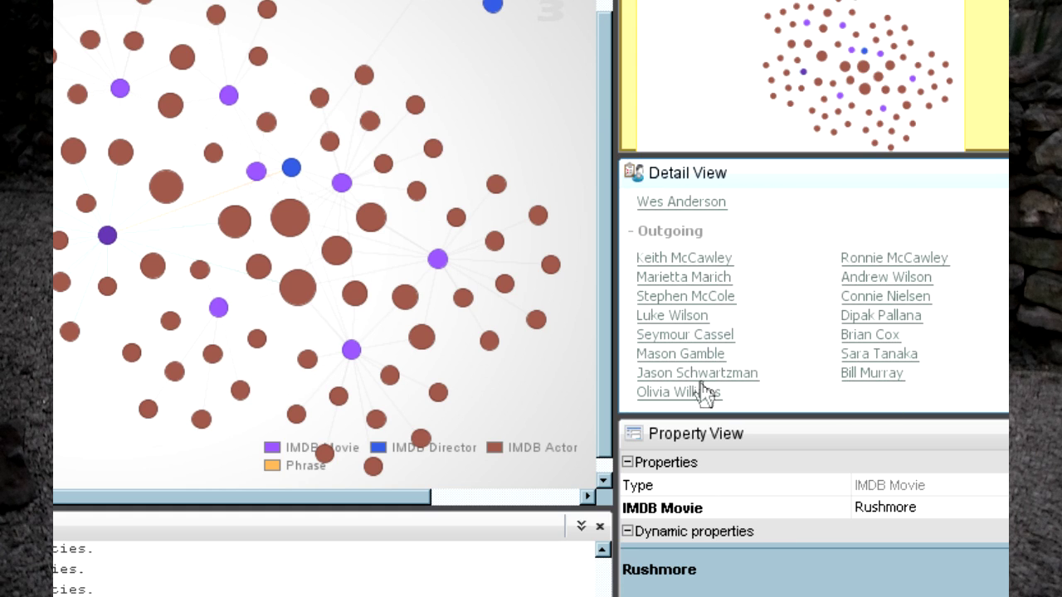
{"action": "left_click", "coordinate": [872, 375]}
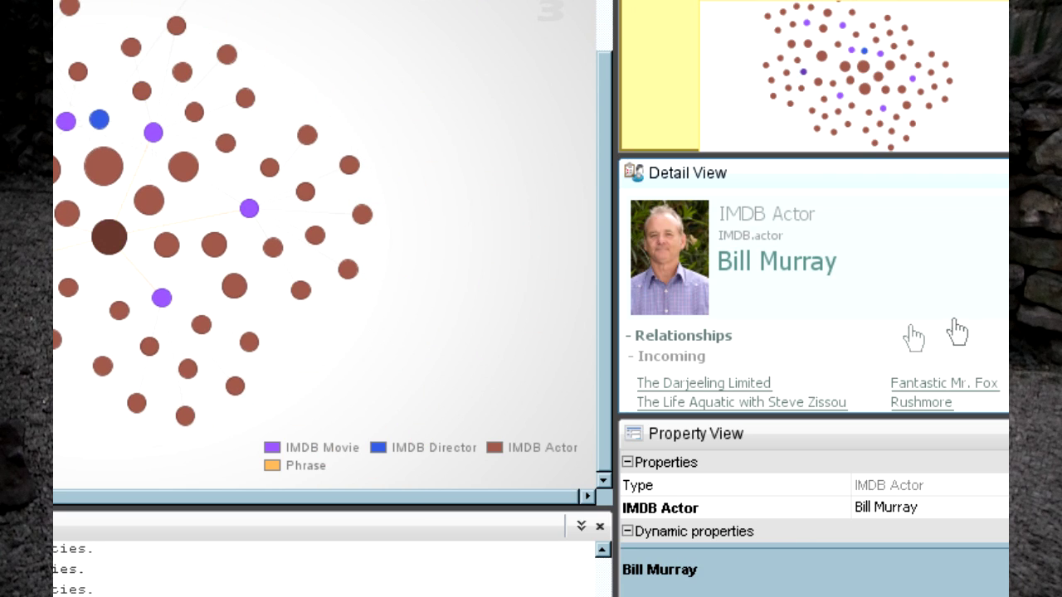